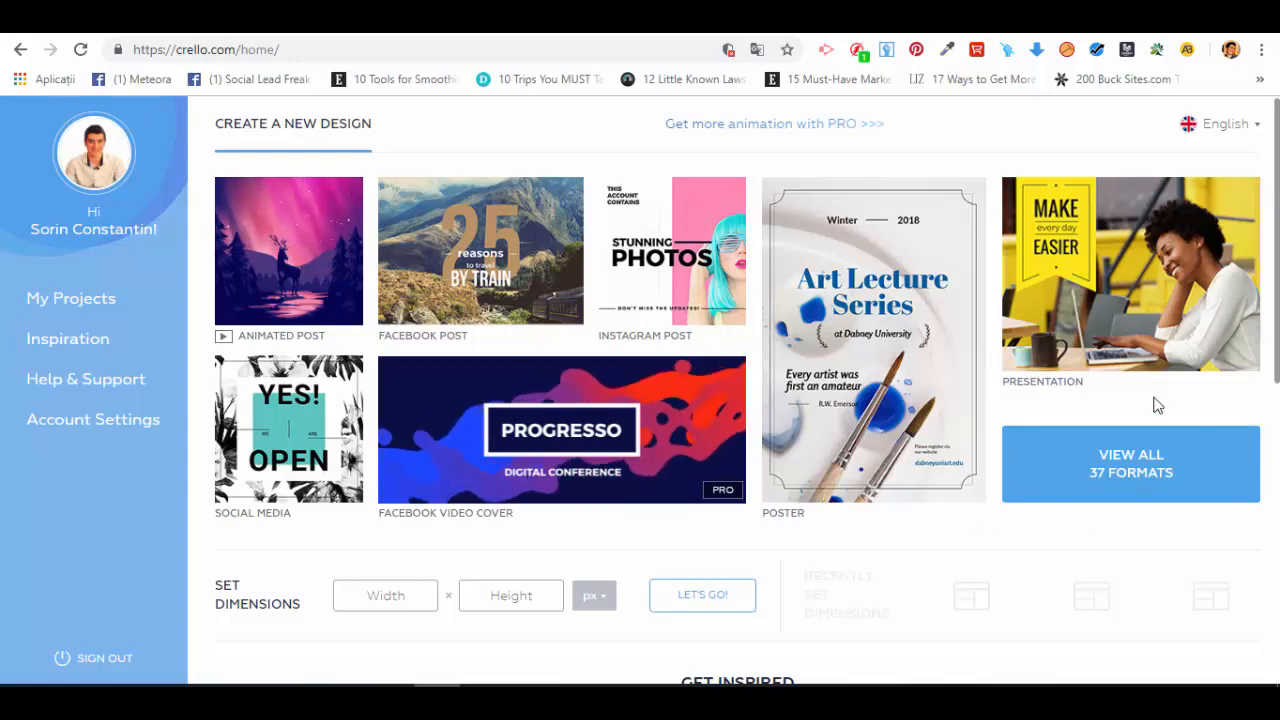
Step: Browse the full list of design formats and create a new 1080x1080 px Instagram post from the social media posts
left_click(1168, 468)
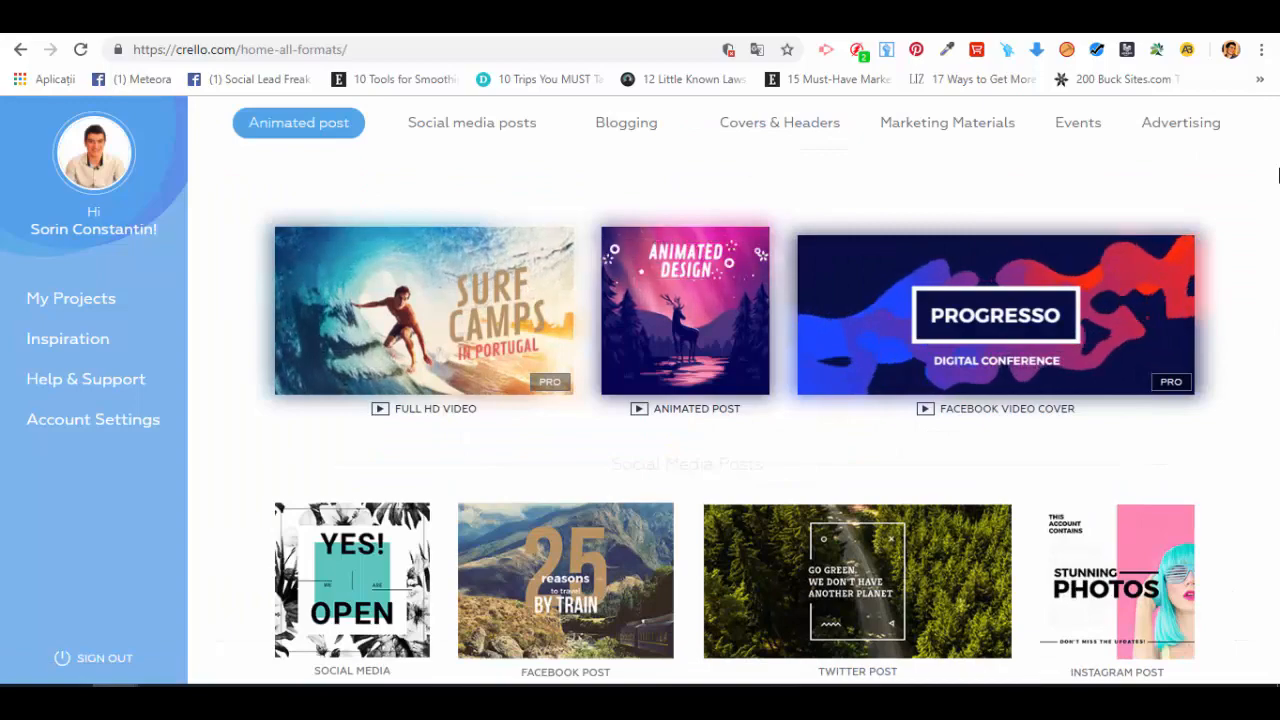
scroll(1263, 280, "down", 1)
scroll(1263, 280, "down", 10)
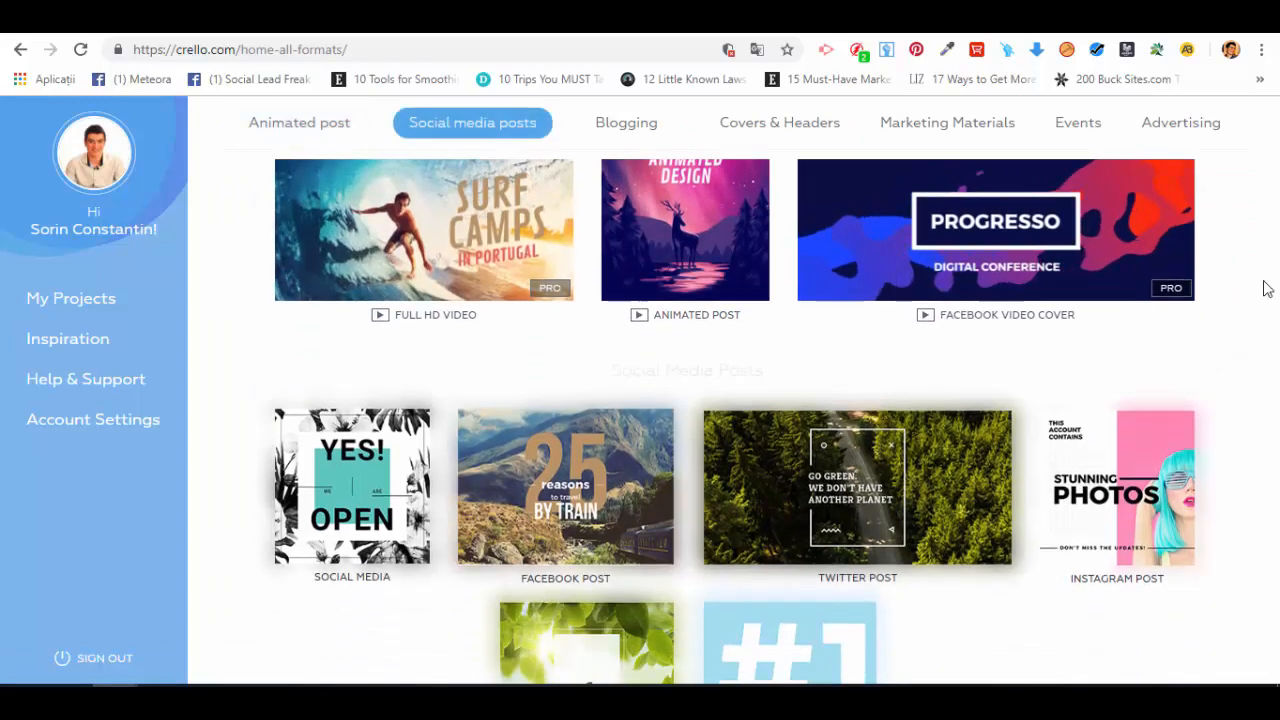
scroll(1208, 360, "up", 5)
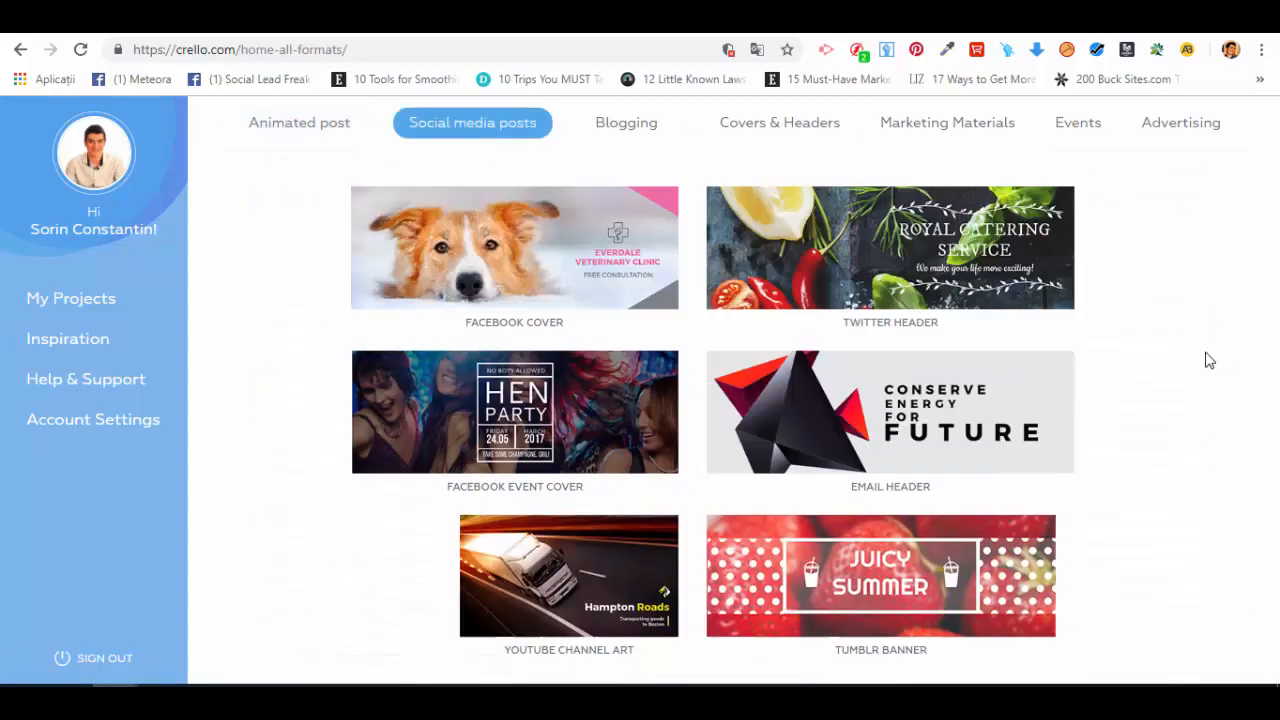
scroll(1220, 400, "down", 1)
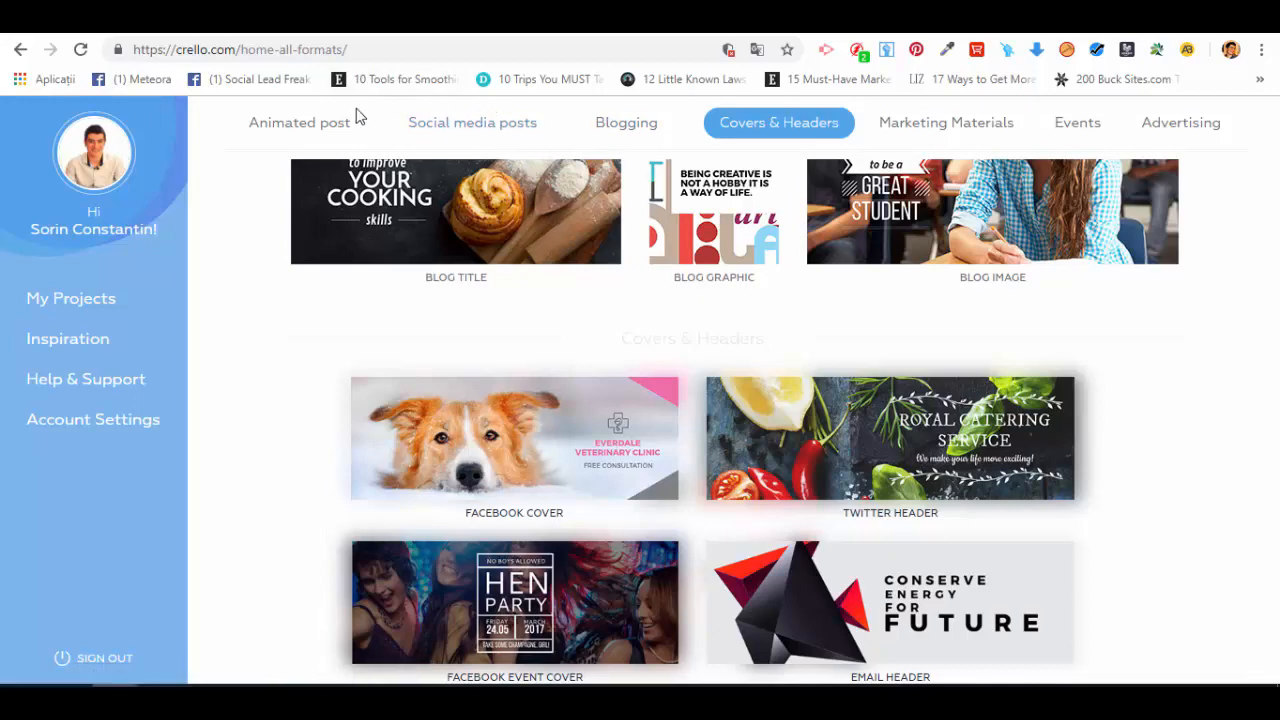
left_click(487, 133)
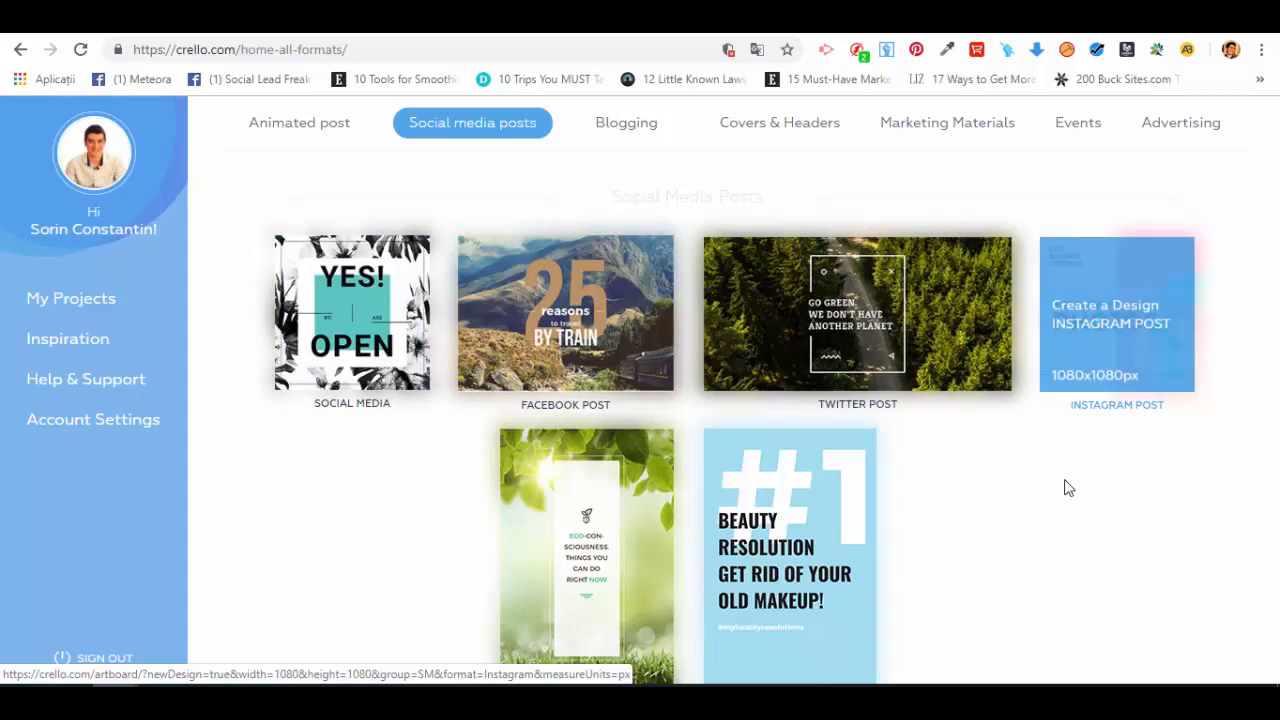
scroll(766, 543, "down", 3)
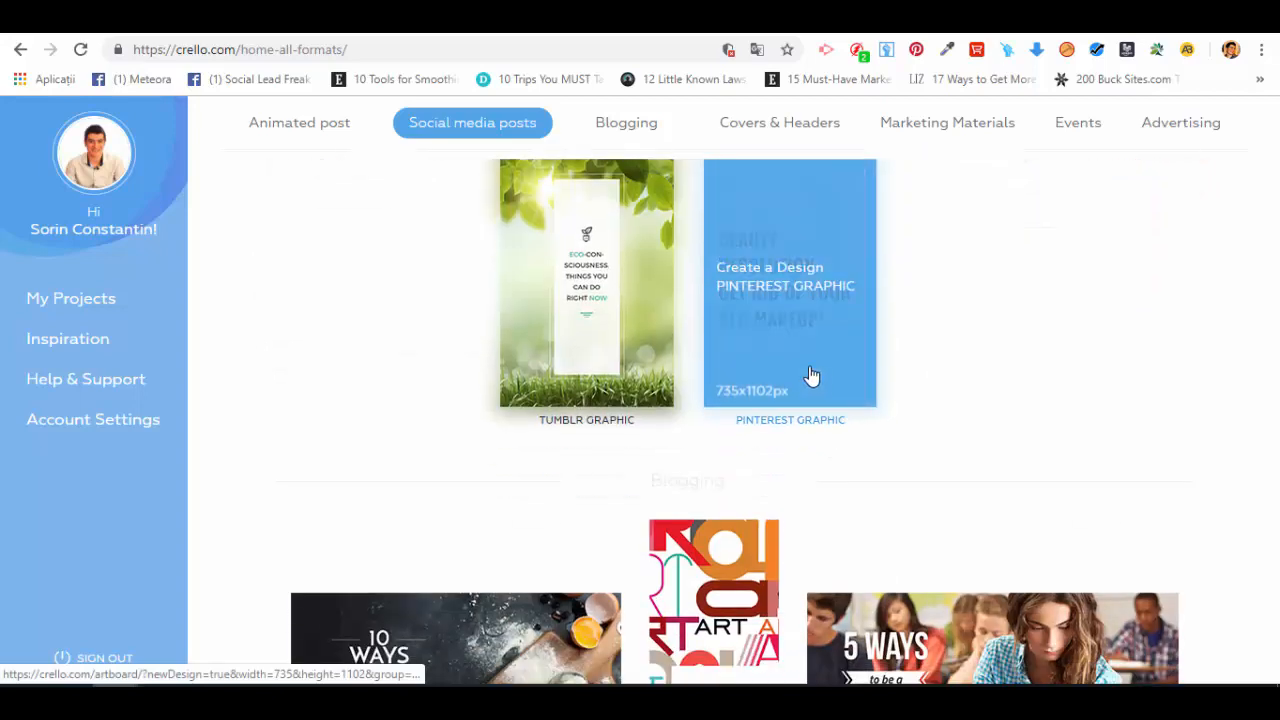
scroll(596, 313, "up", 3)
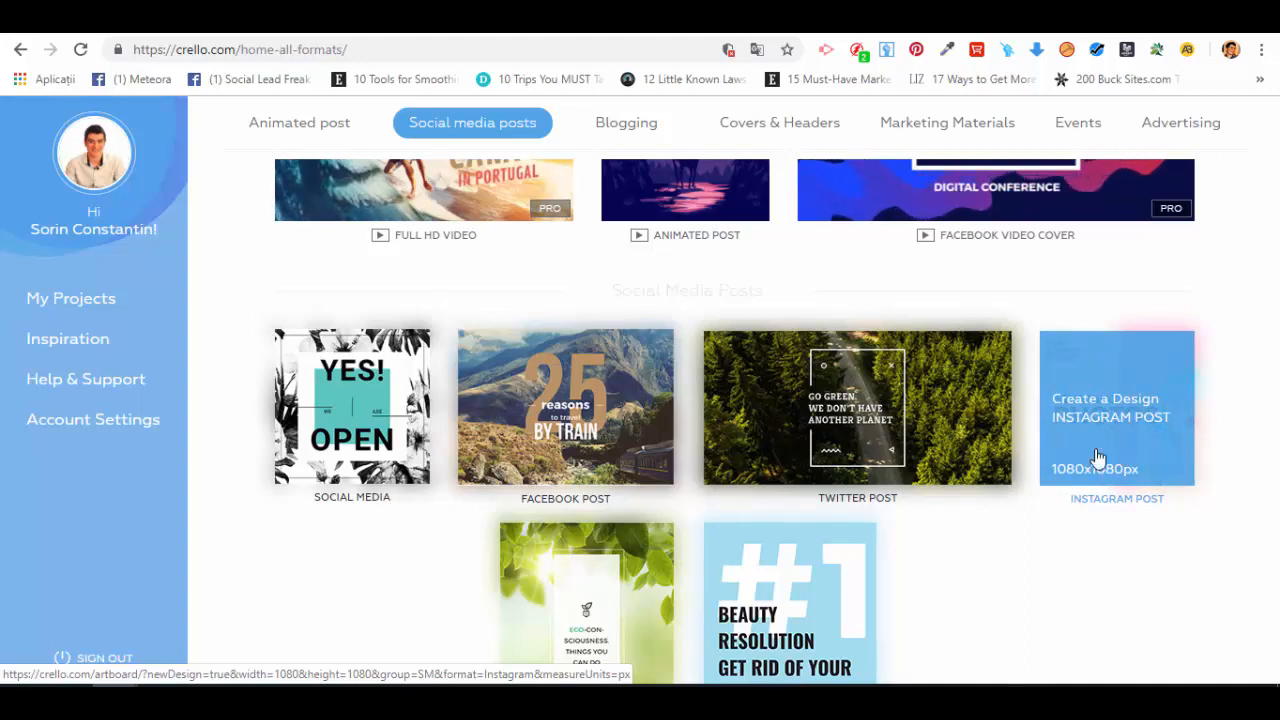
left_click(1100, 385)
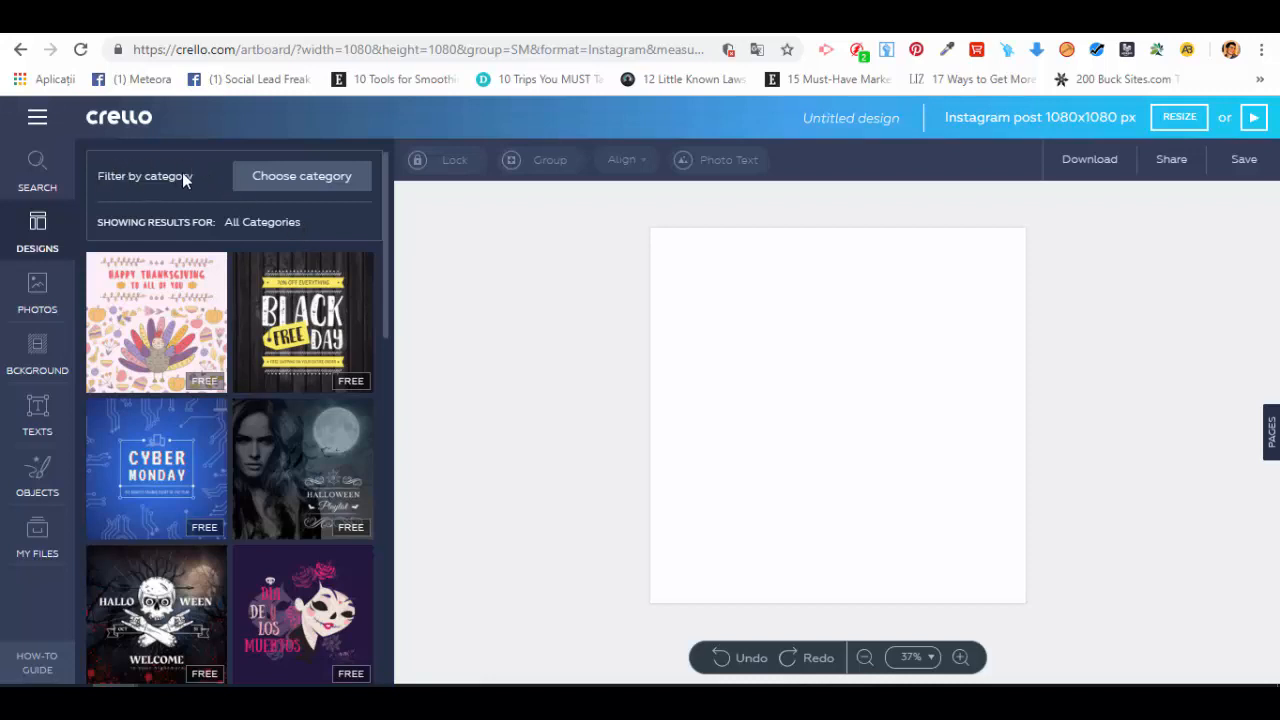
Step: Filter the design templates by Food & Drinks and apply the Coffee Day template to the blank post
left_click(306, 180)
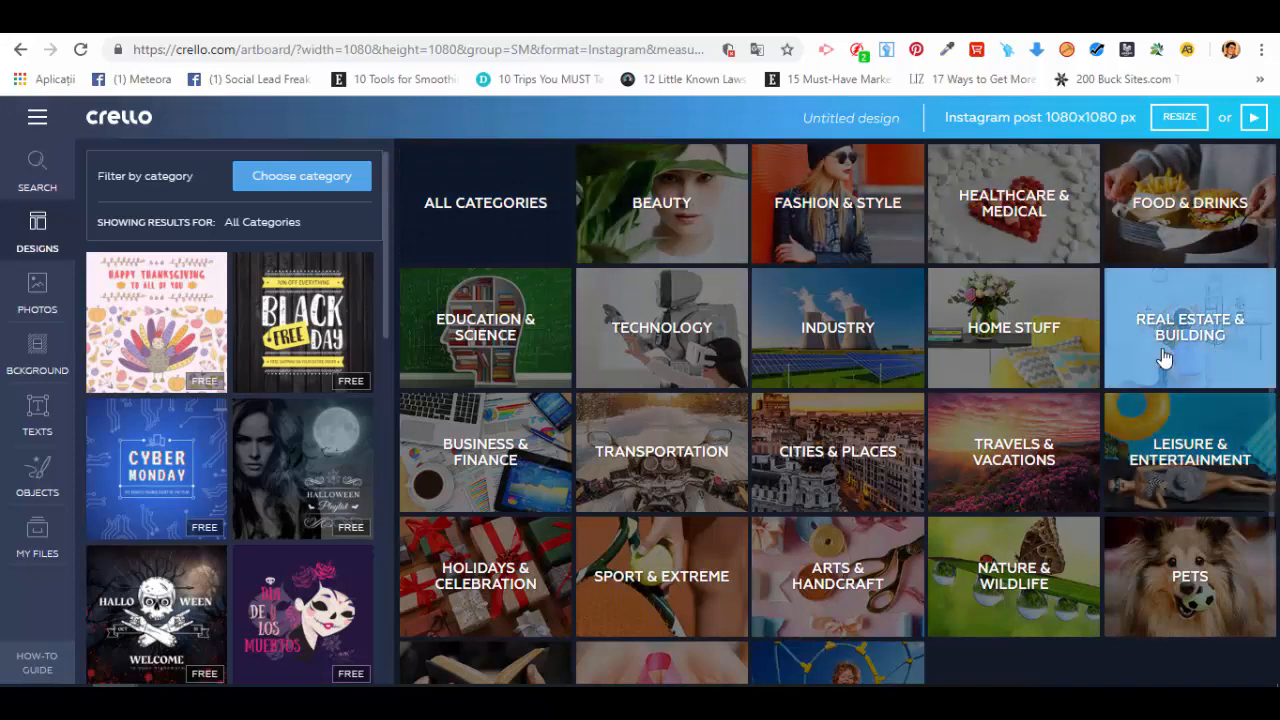
left_click(1179, 233)
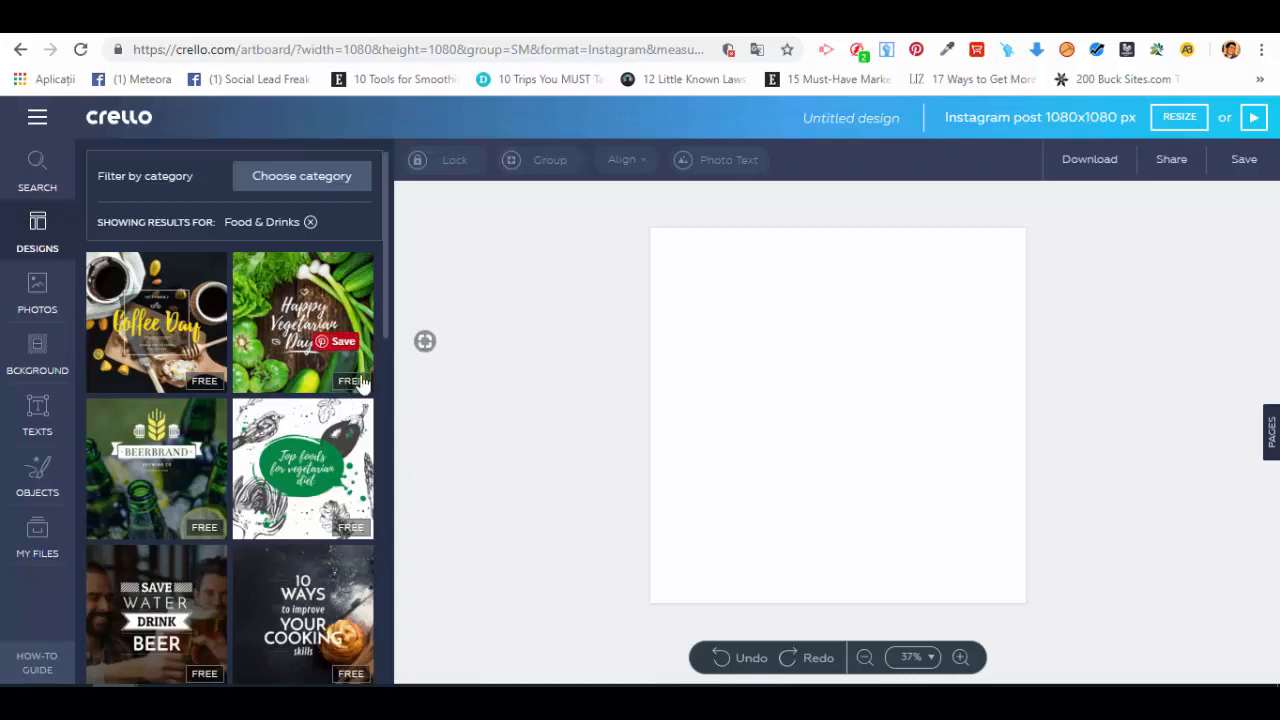
left_click(165, 312)
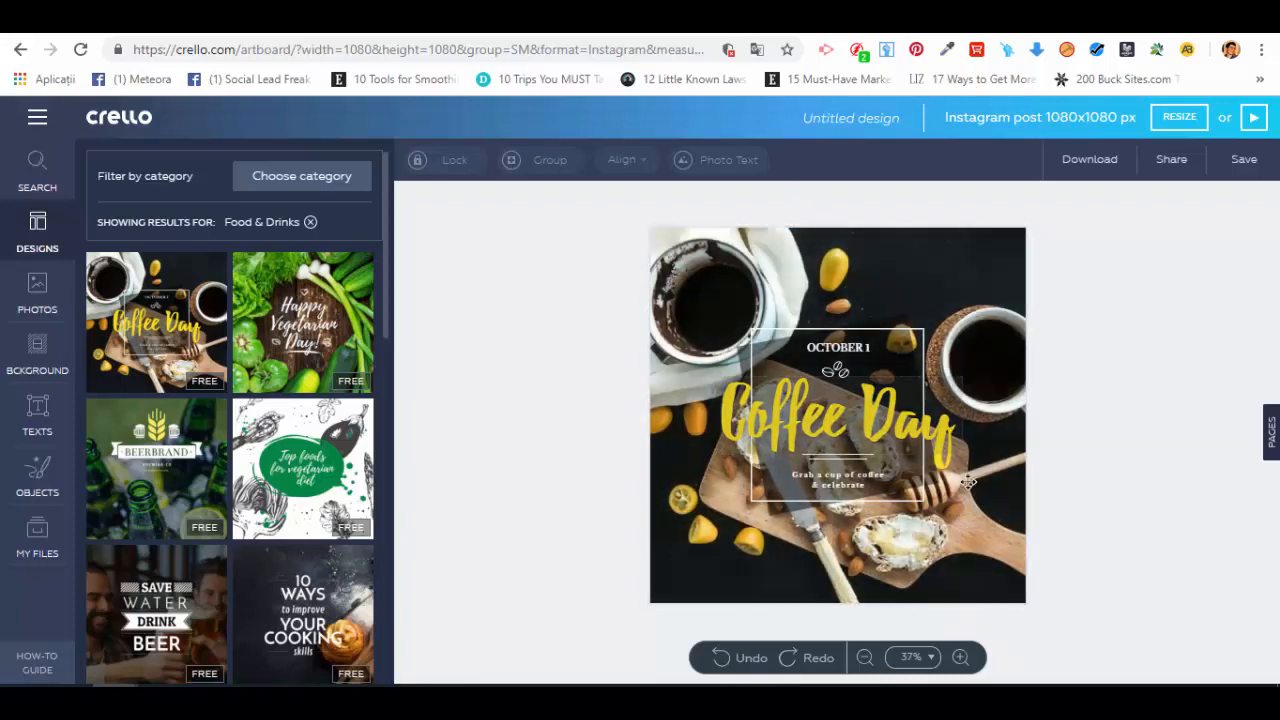
left_click(837, 349)
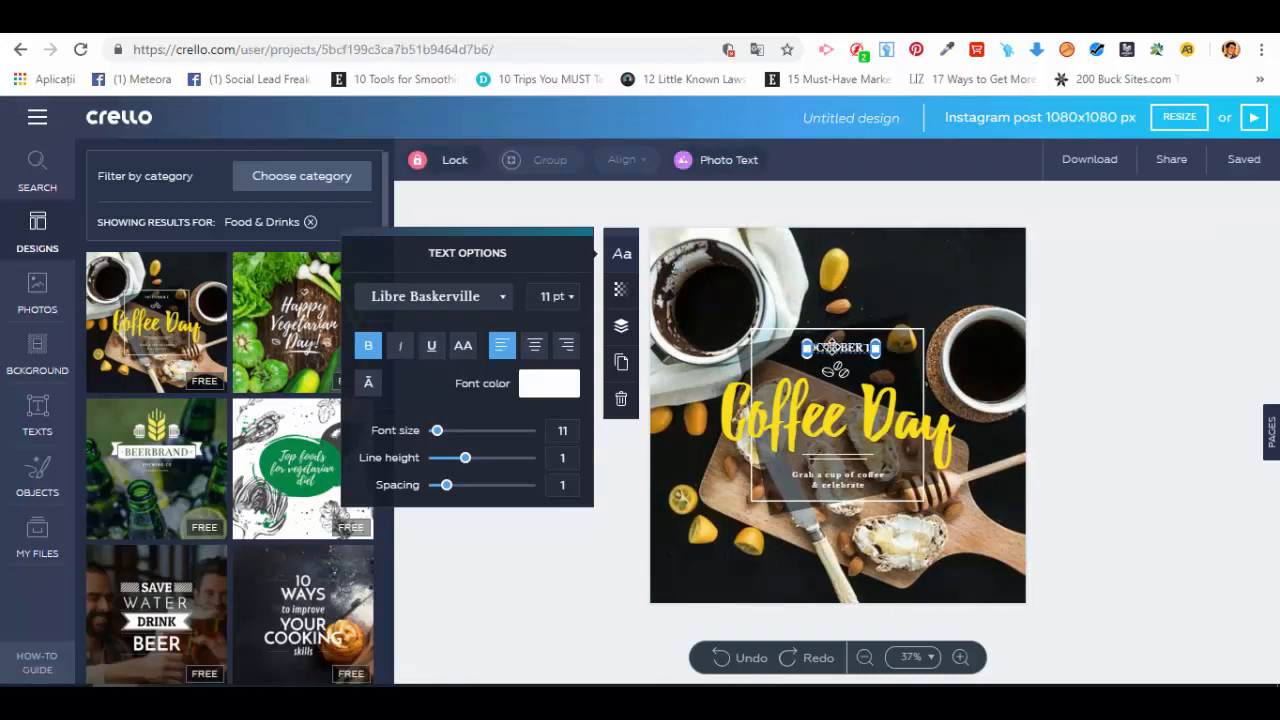
left_click(827, 348)
mouse_move(805, 353)
left_mouse_down()
mouse_move(799, 334)
mouse_move(807, 354)
left_mouse_up()
Step: Try the Bangers and Armata fonts on the Coffee Day title, settling on Arizonia at 72 pt
double_click(855, 411)
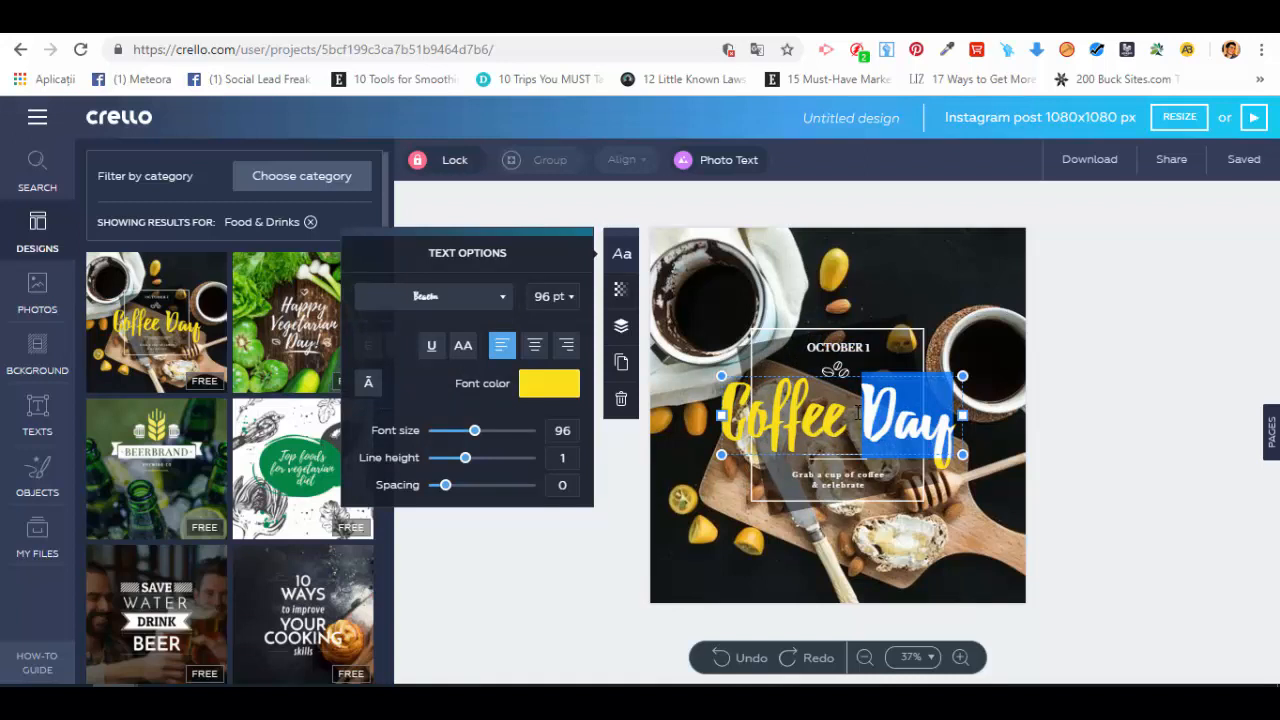
triple_click(857, 412)
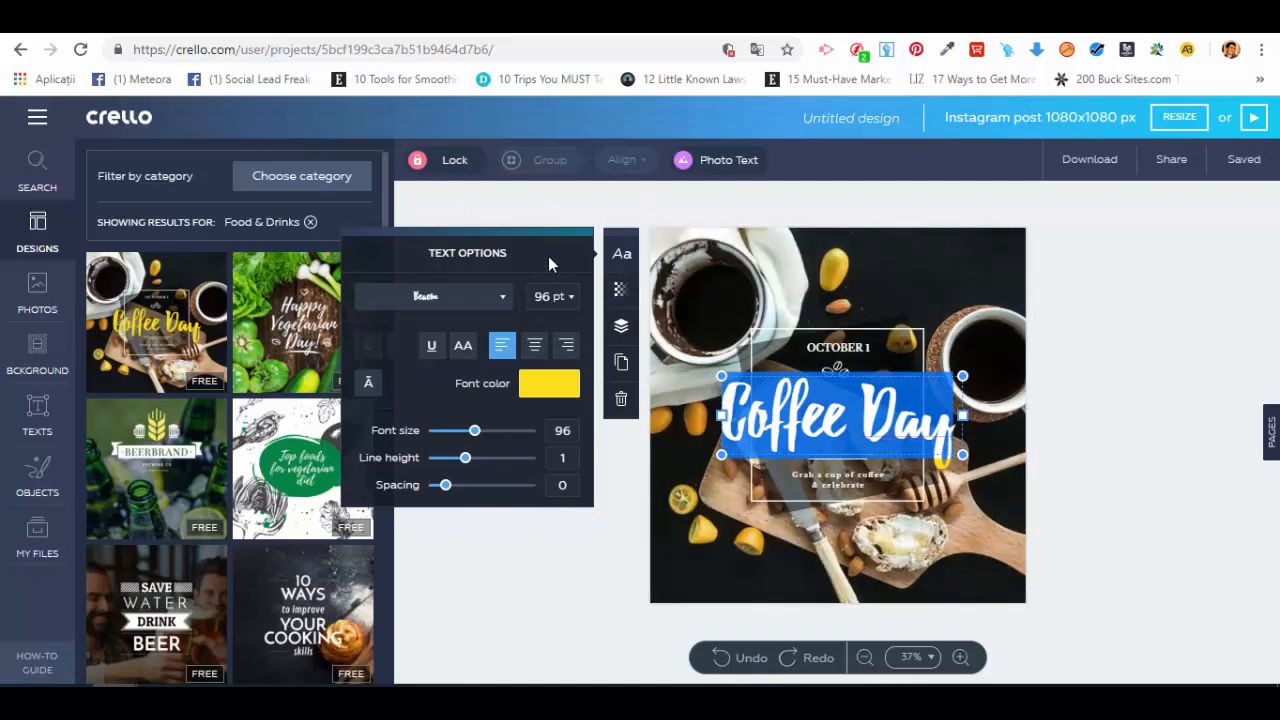
left_click(500, 298)
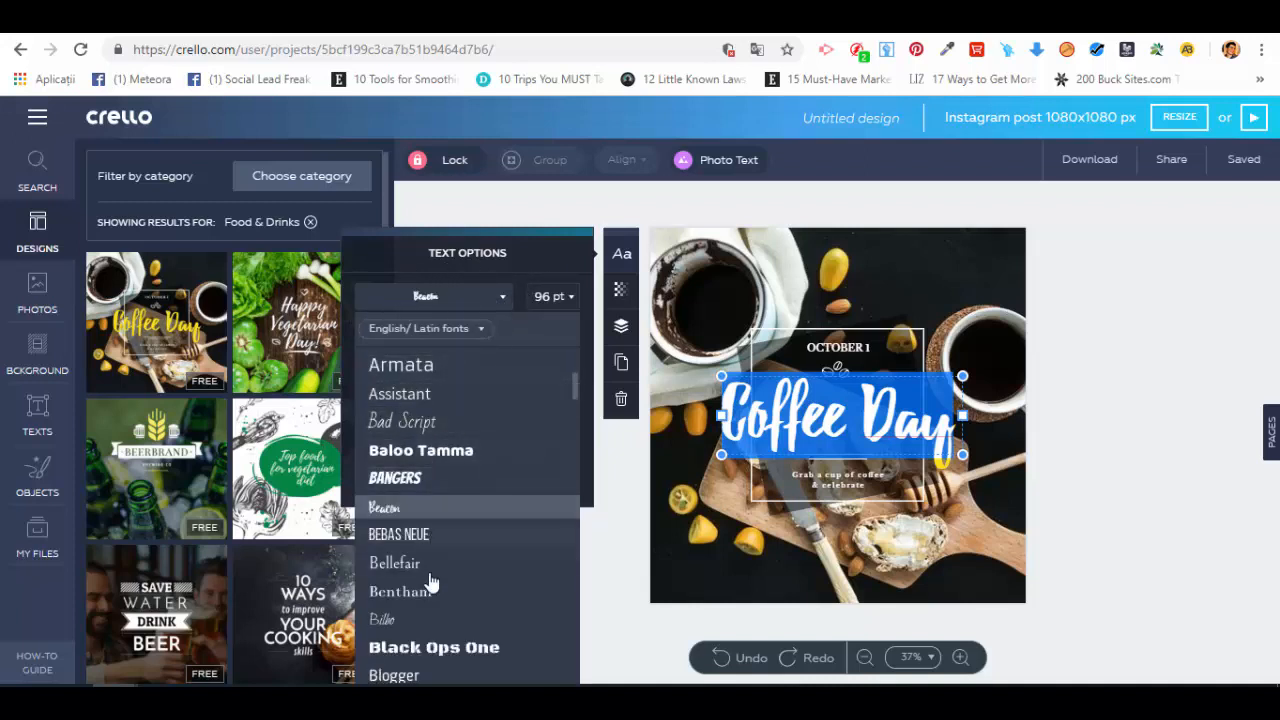
left_click(412, 479)
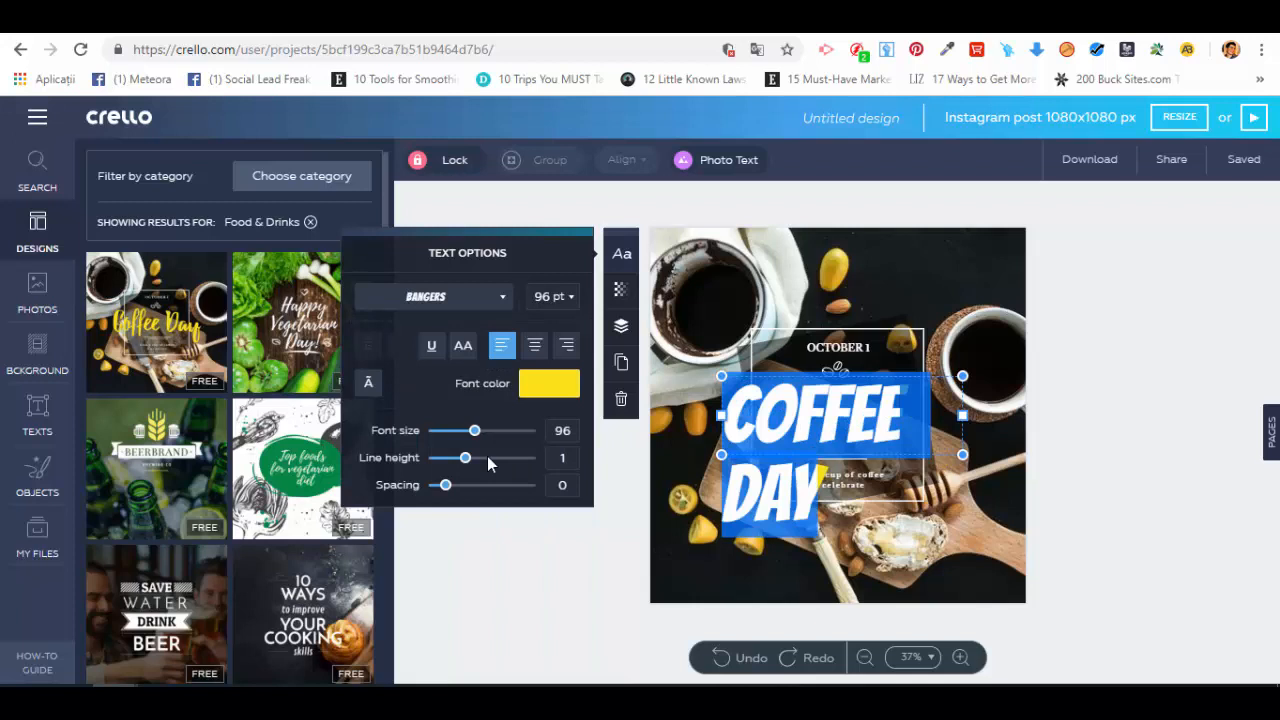
left_click(503, 297)
left_click(447, 400)
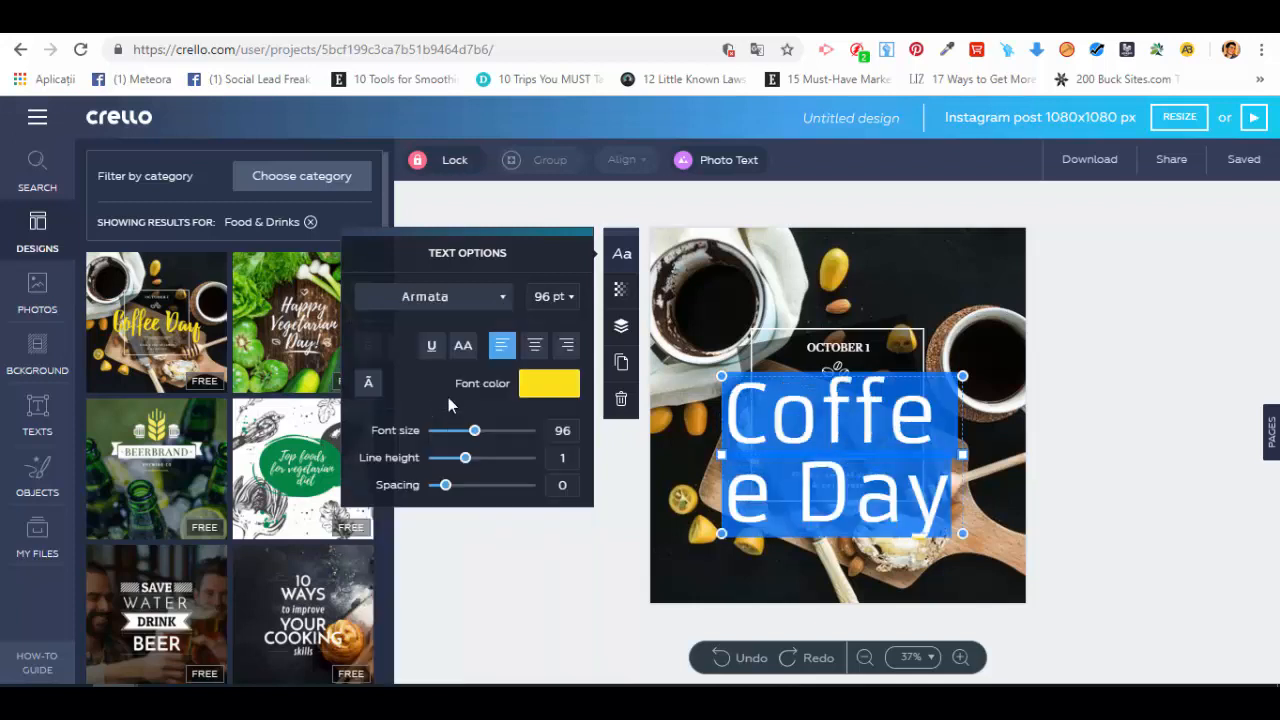
left_click(494, 300)
left_click(448, 452)
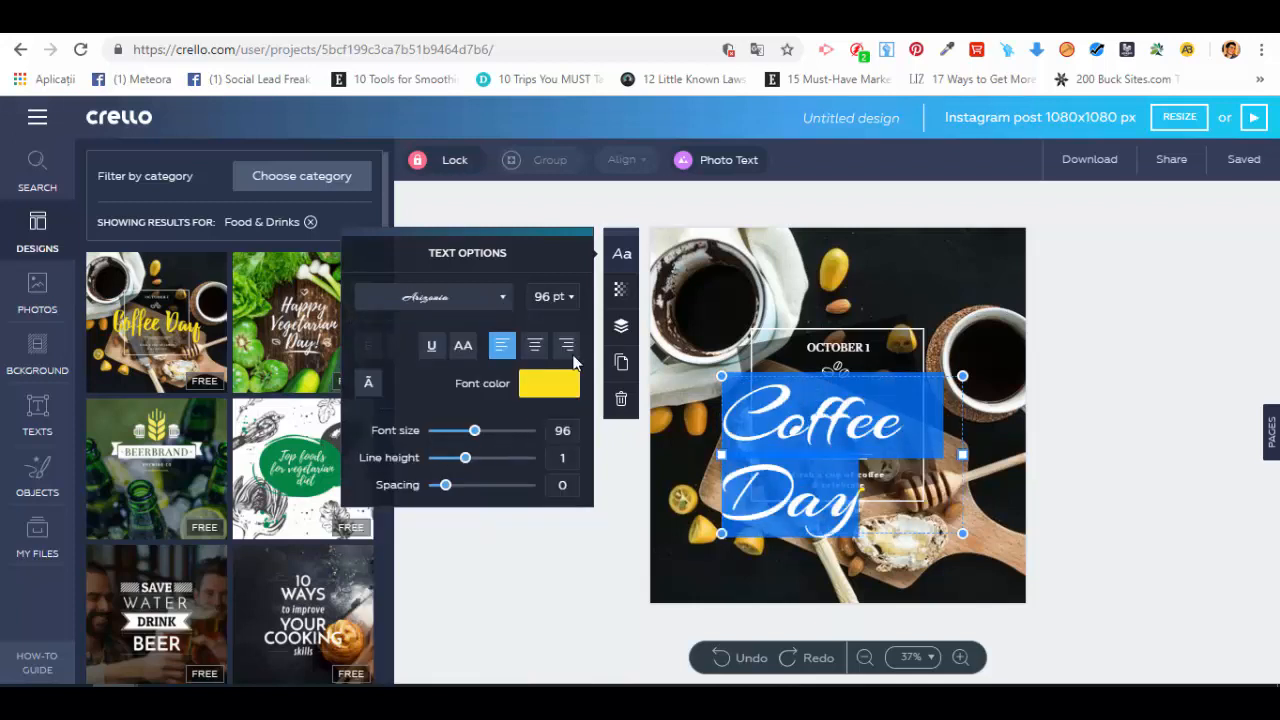
left_click(566, 299)
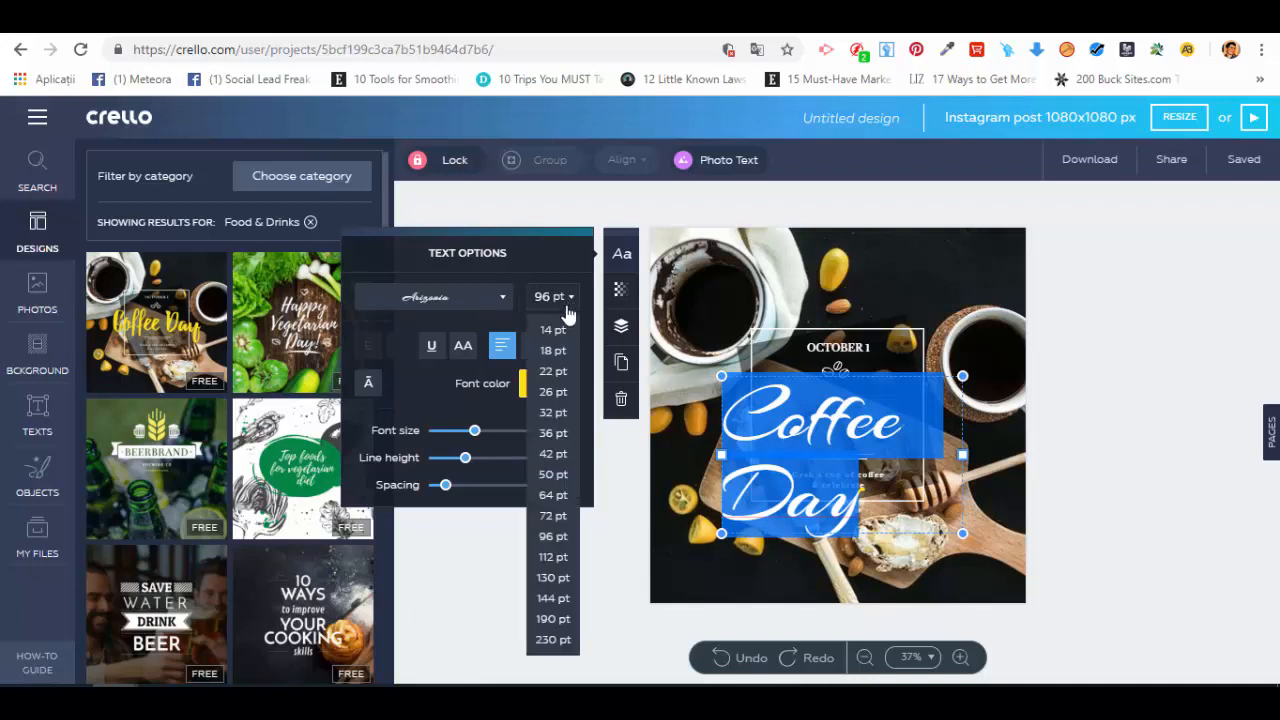
left_click(556, 516)
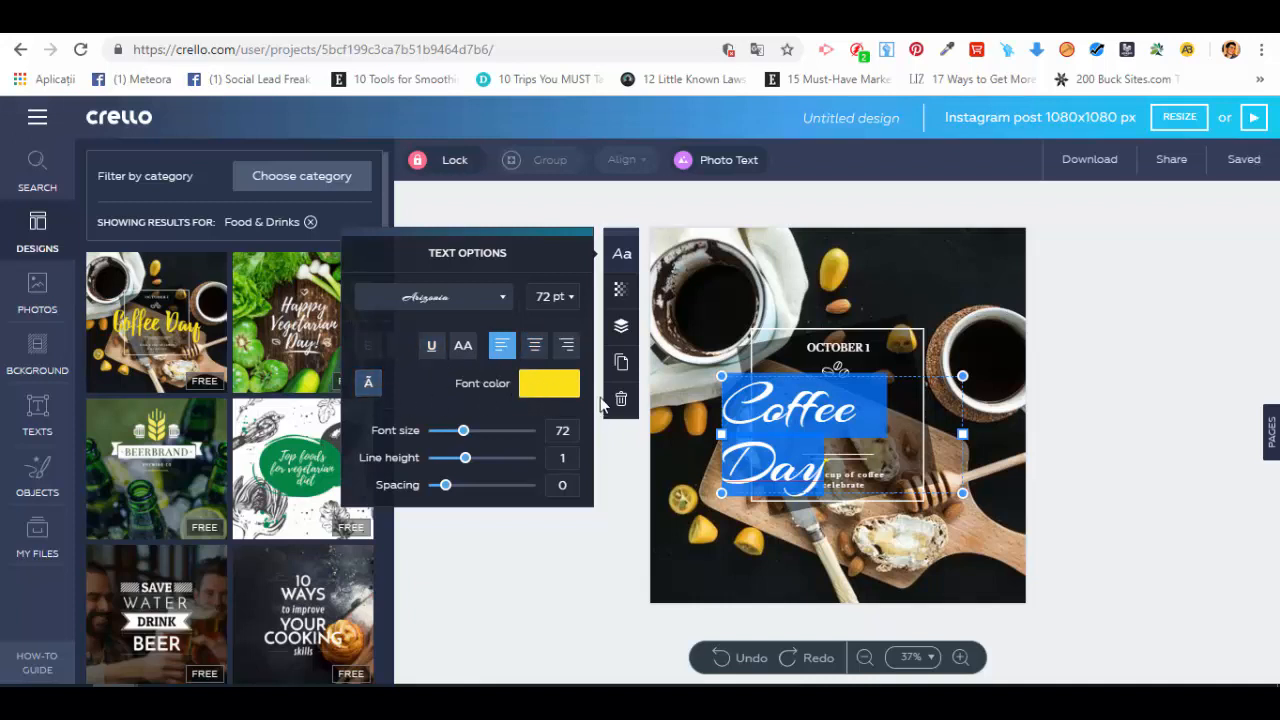
Step: Recolor the Coffee Day title with the preset green, and adjust its font size to 66 and line height to 1,1
left_click(570, 388)
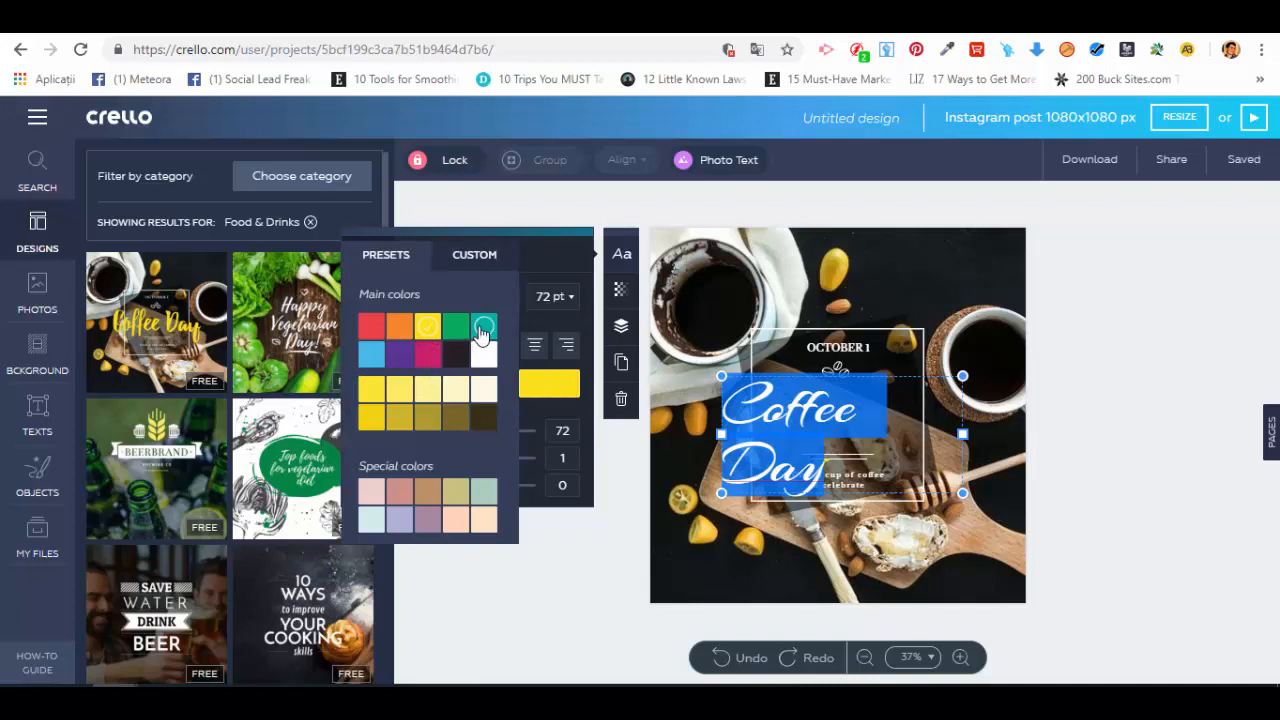
left_click(456, 328)
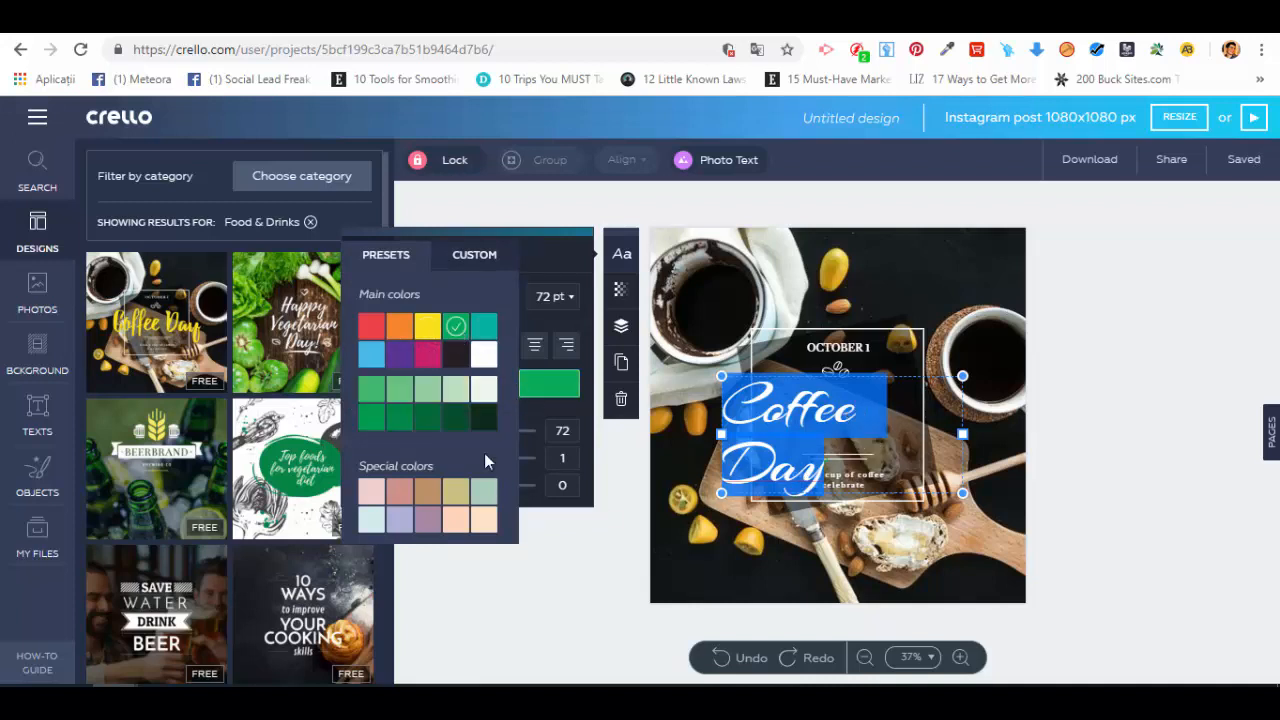
left_click(531, 414)
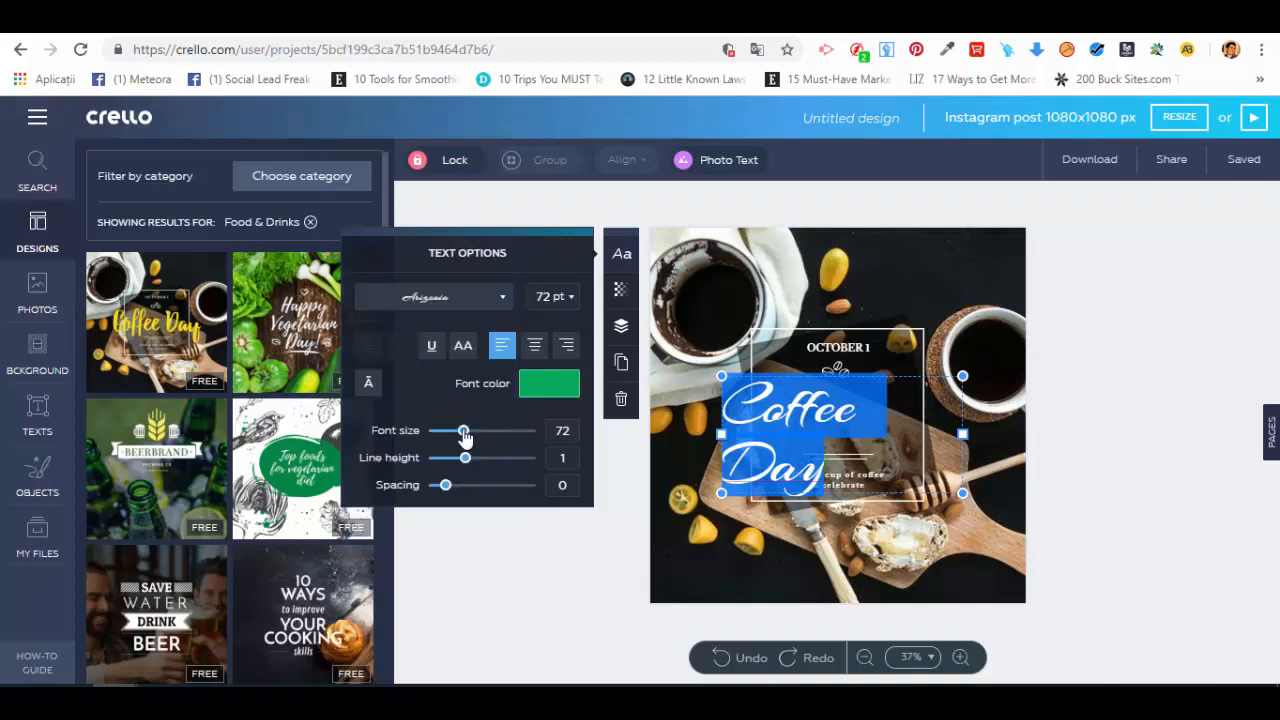
left_click_drag(464, 437, 448, 488)
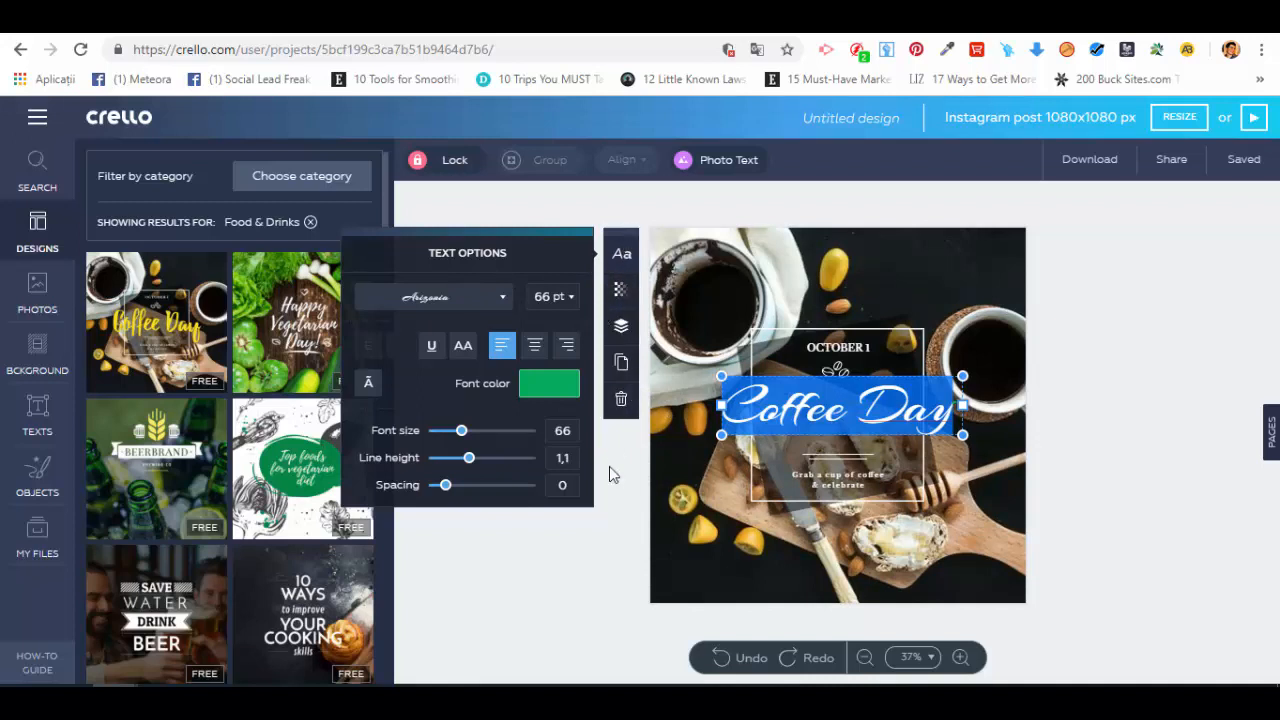
Step: Review the transparency and layering options available for the Coffee Day title
left_click(621, 291)
mouse_move(537, 335)
left_mouse_down()
mouse_move(483, 331)
mouse_move(535, 331)
left_mouse_up()
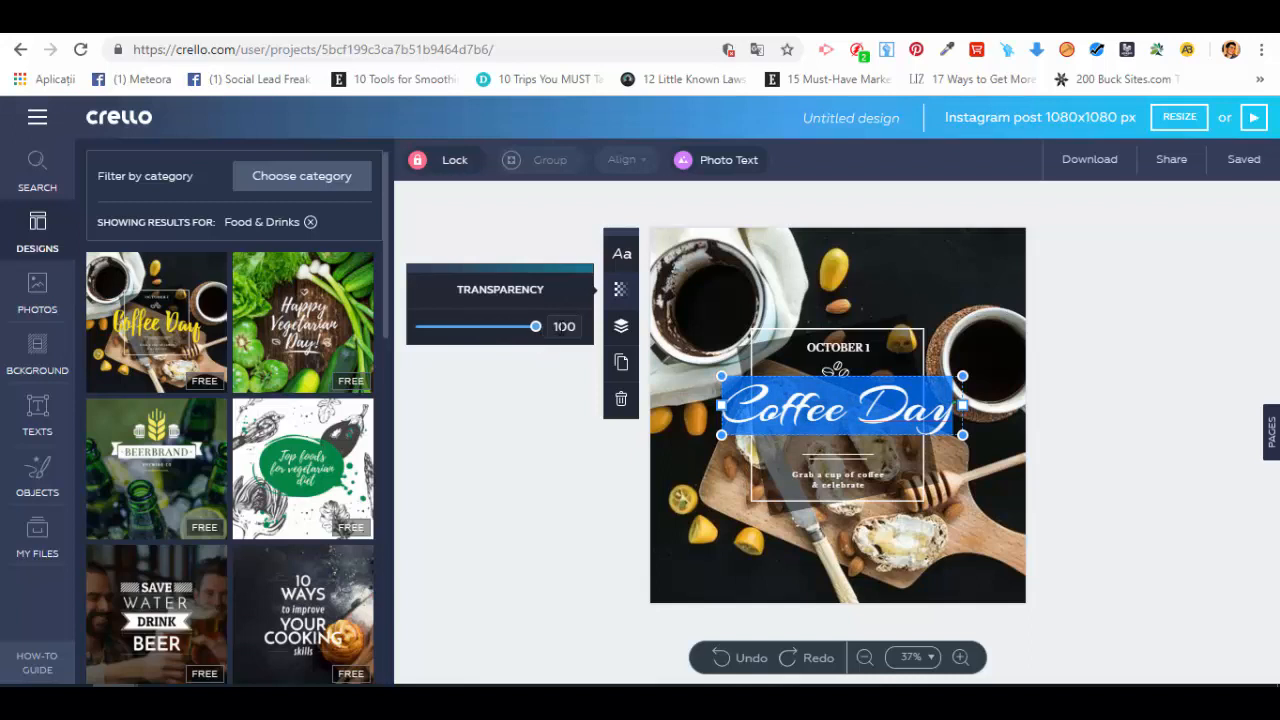
left_click(621, 328)
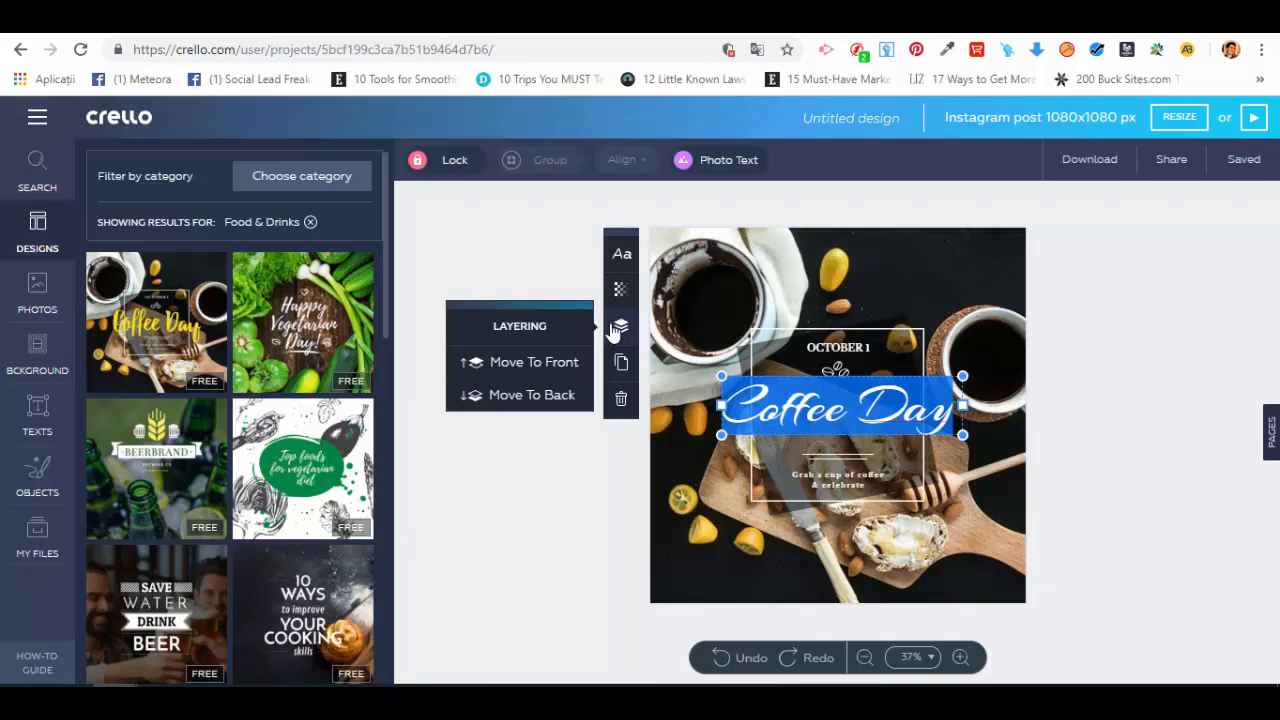
Step: Duplicate the Coffee Day title, placing the copy near the lower edge of the design, and delete that copy
left_click(622, 370)
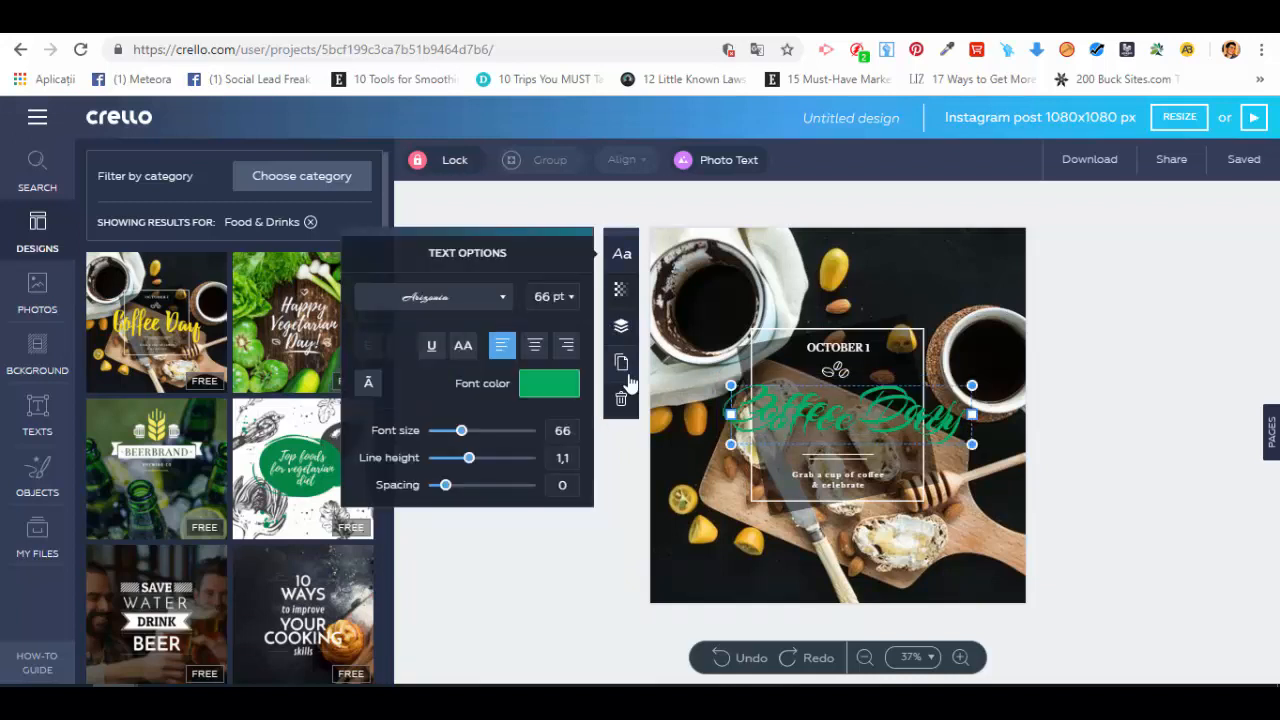
left_click_drag(821, 392, 800, 535)
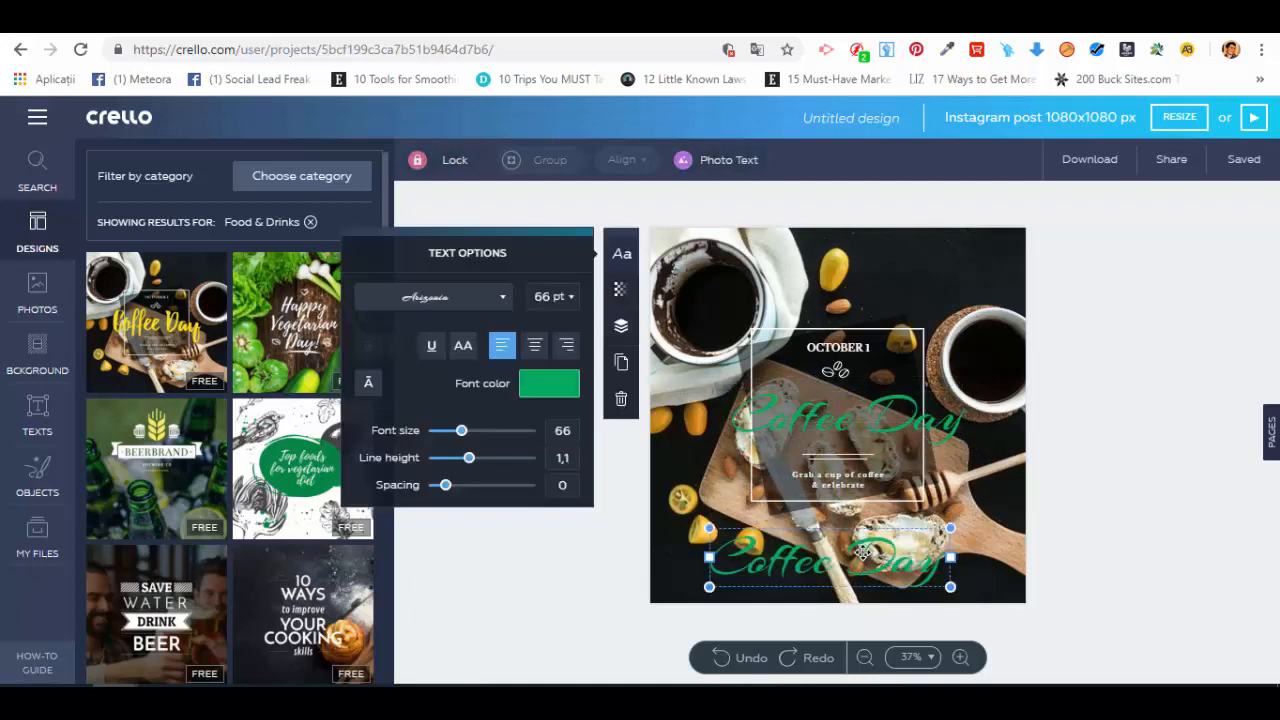
left_click(621, 398)
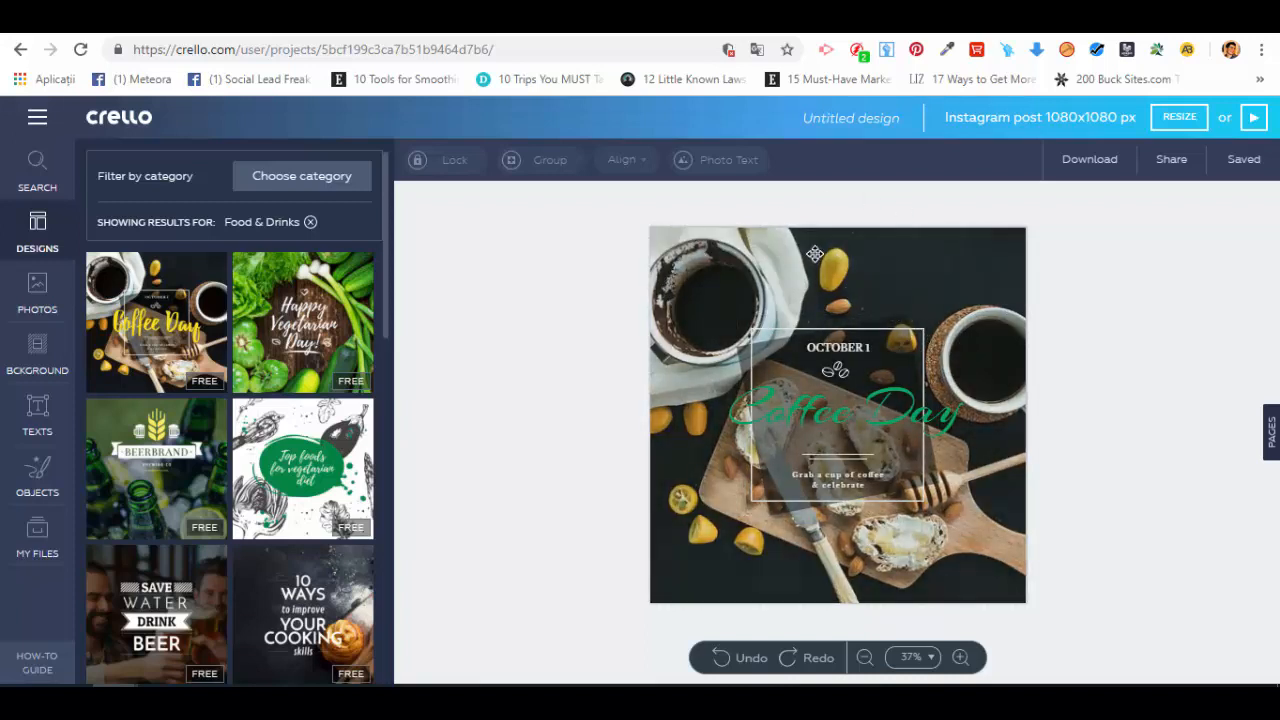
Step: Apply the Drama effect to the background photo and expand its advanced effect settings
left_click(815, 254)
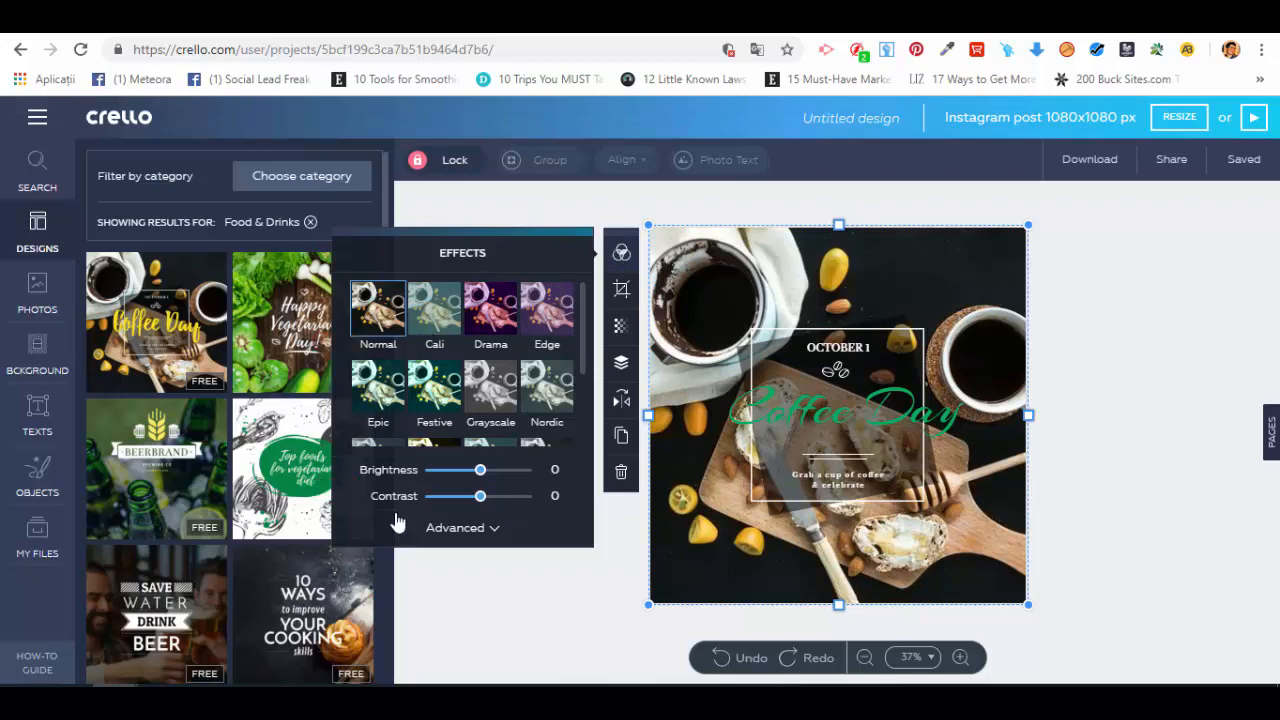
left_click(490, 314)
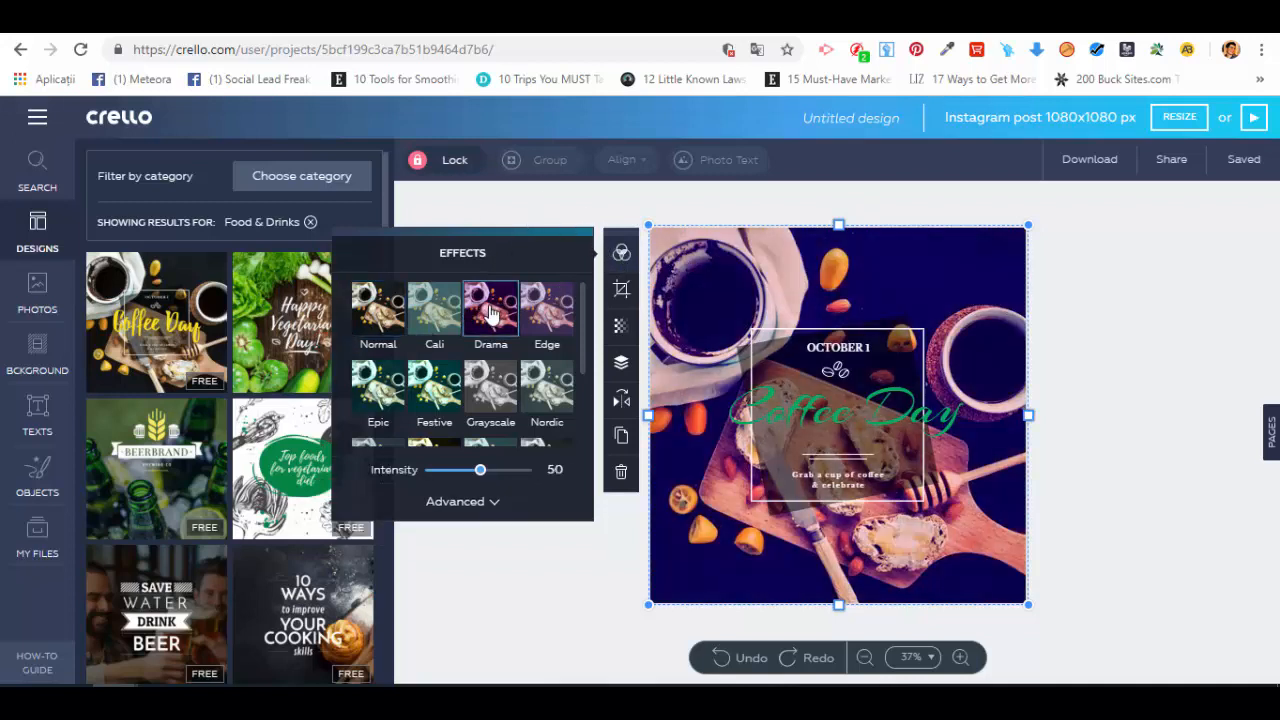
left_click(481, 388)
left_click(490, 305)
left_click(462, 502)
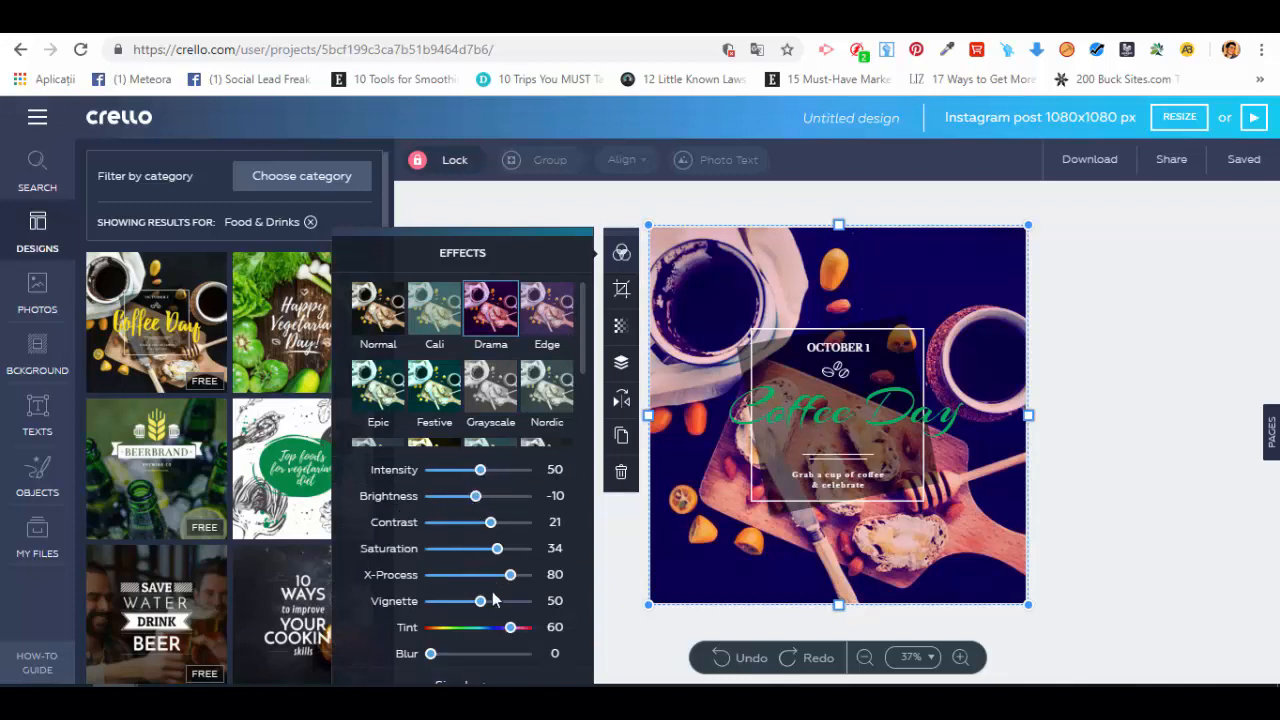
left_click(621, 288)
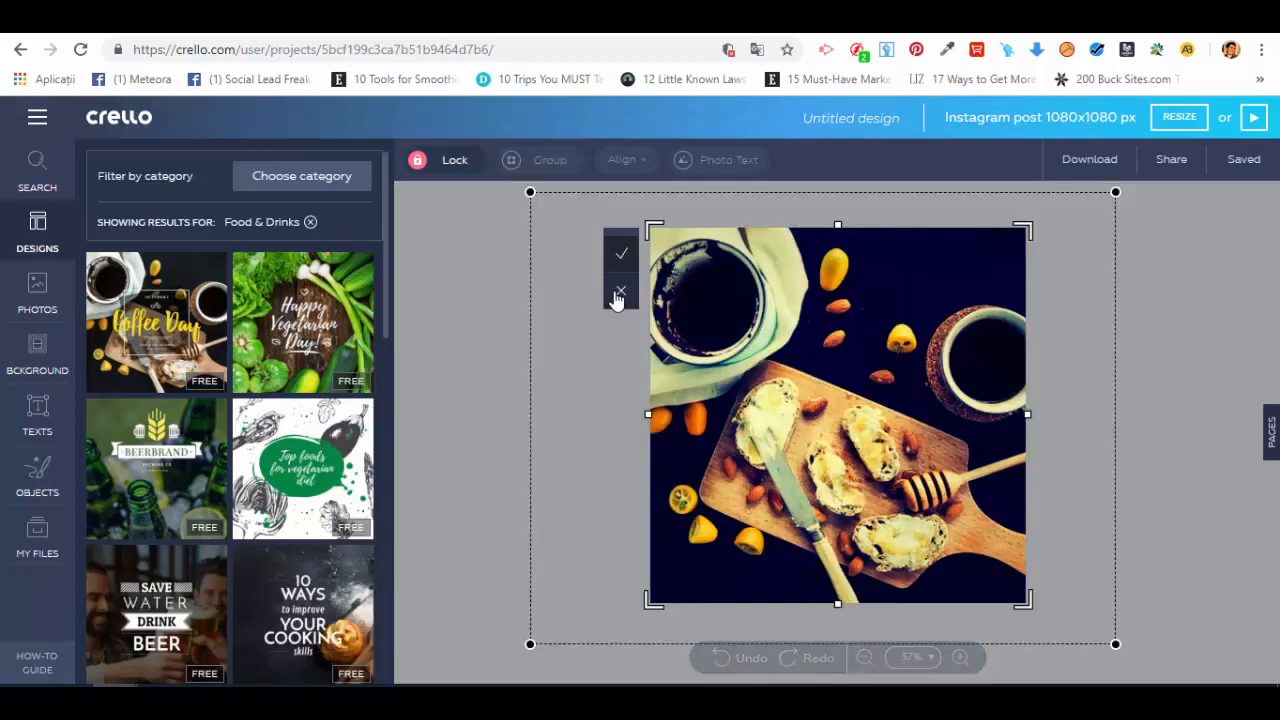
left_click(621, 292)
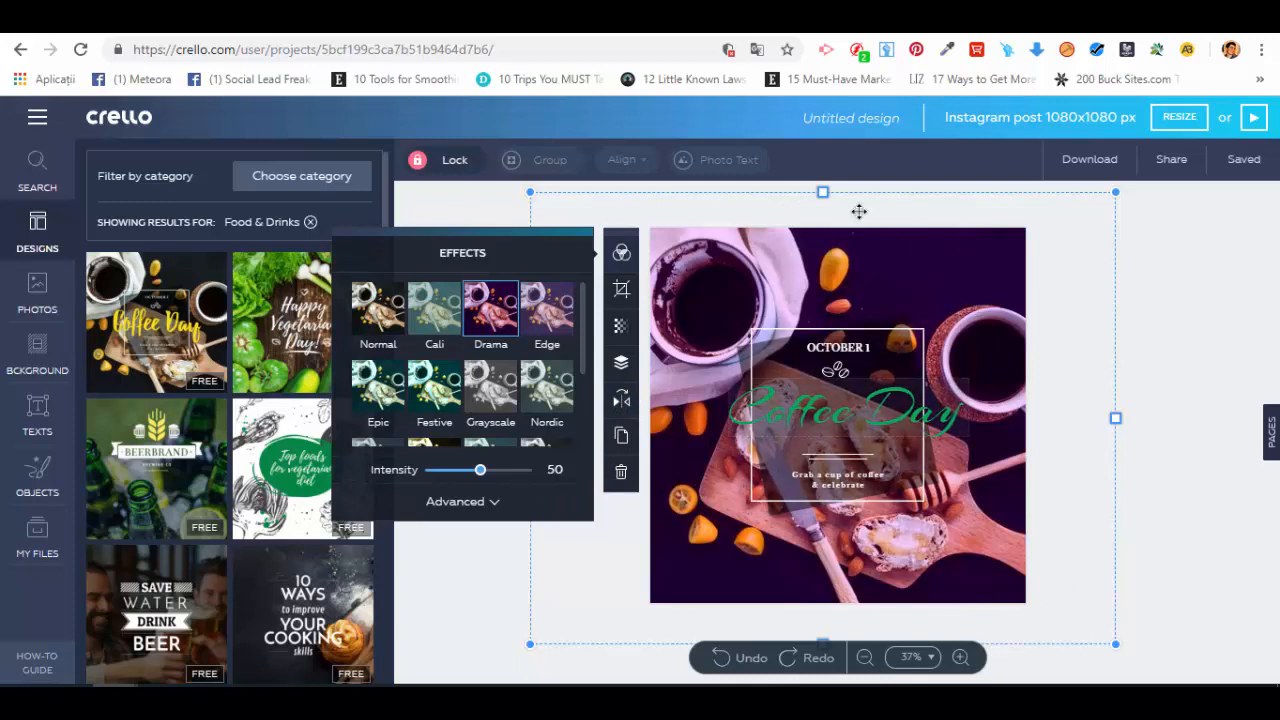
left_click(1191, 297)
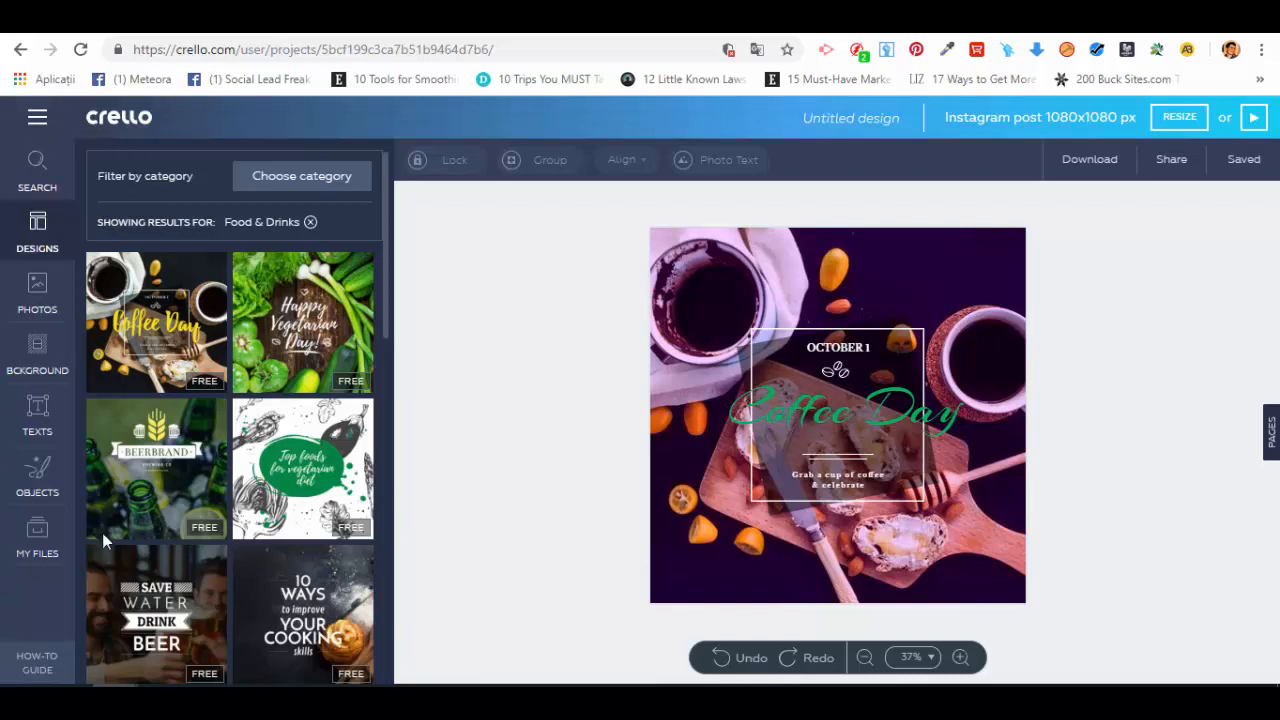
Step: Add the Bread & Pasteries Bakery text template to the design, move it to the upper-right area of the image, and delete it
left_click(36, 436)
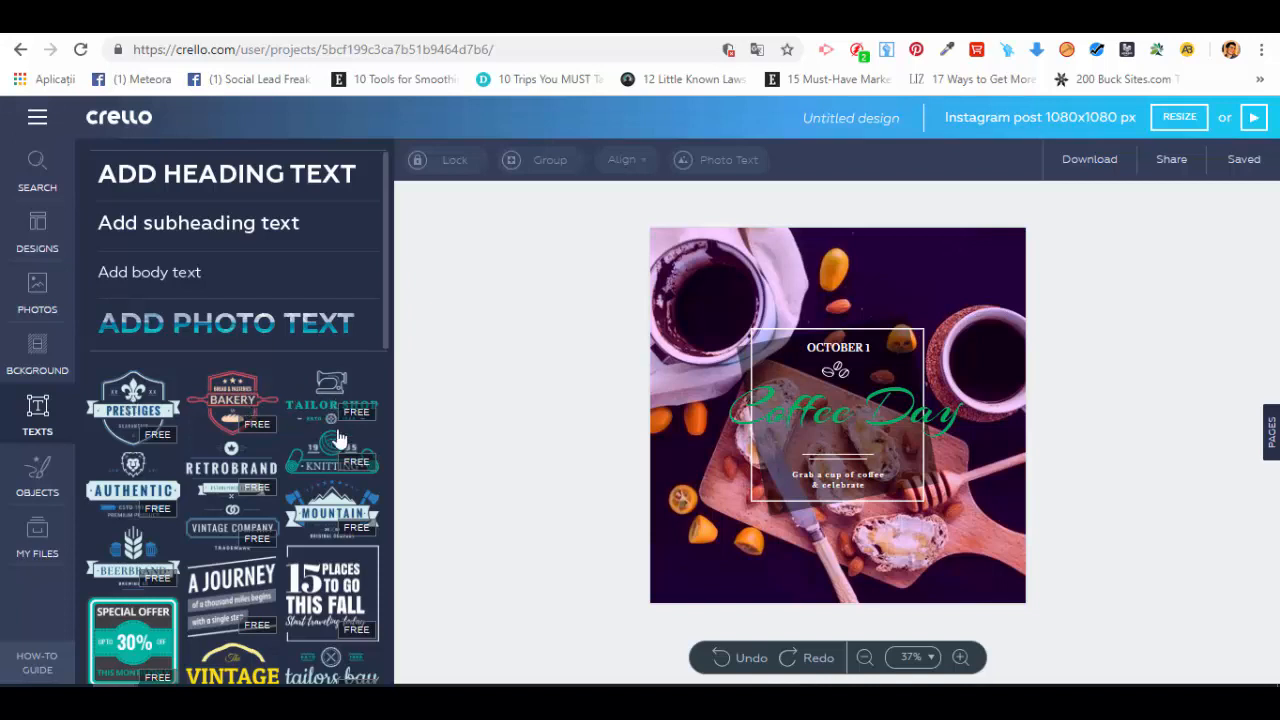
left_click(240, 400)
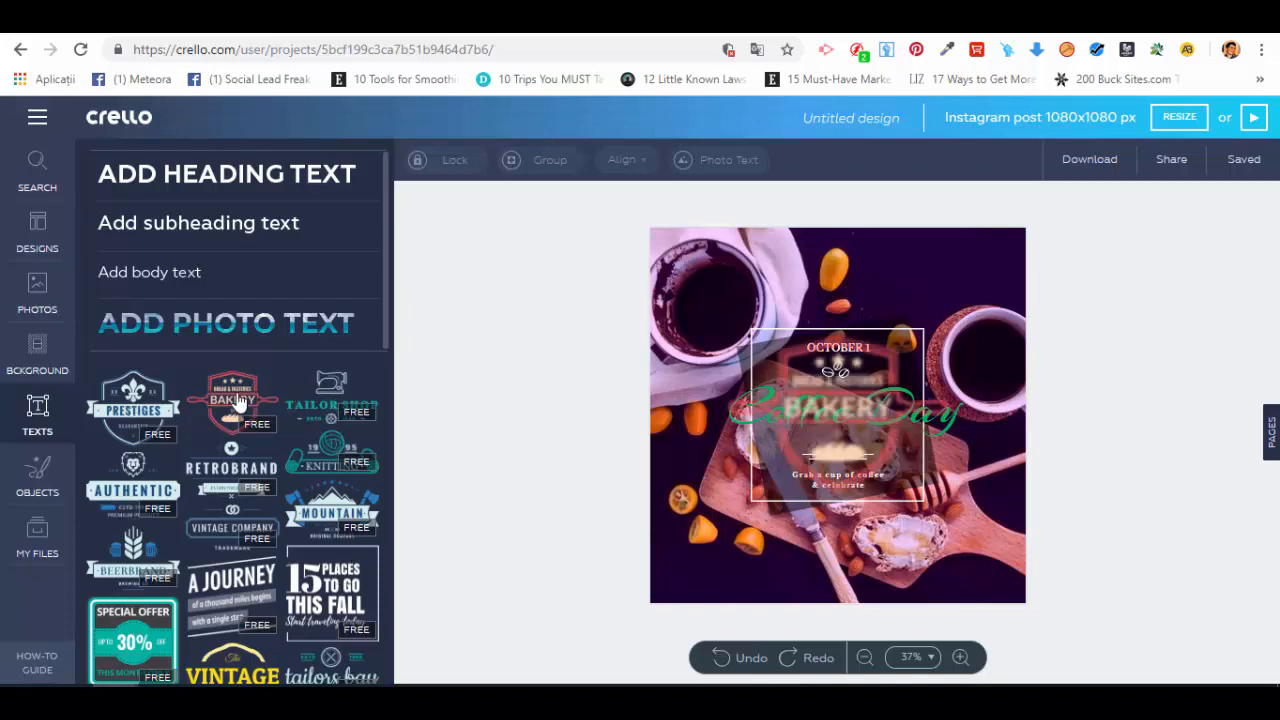
left_click(870, 375)
left_click_drag(858, 346, 949, 251)
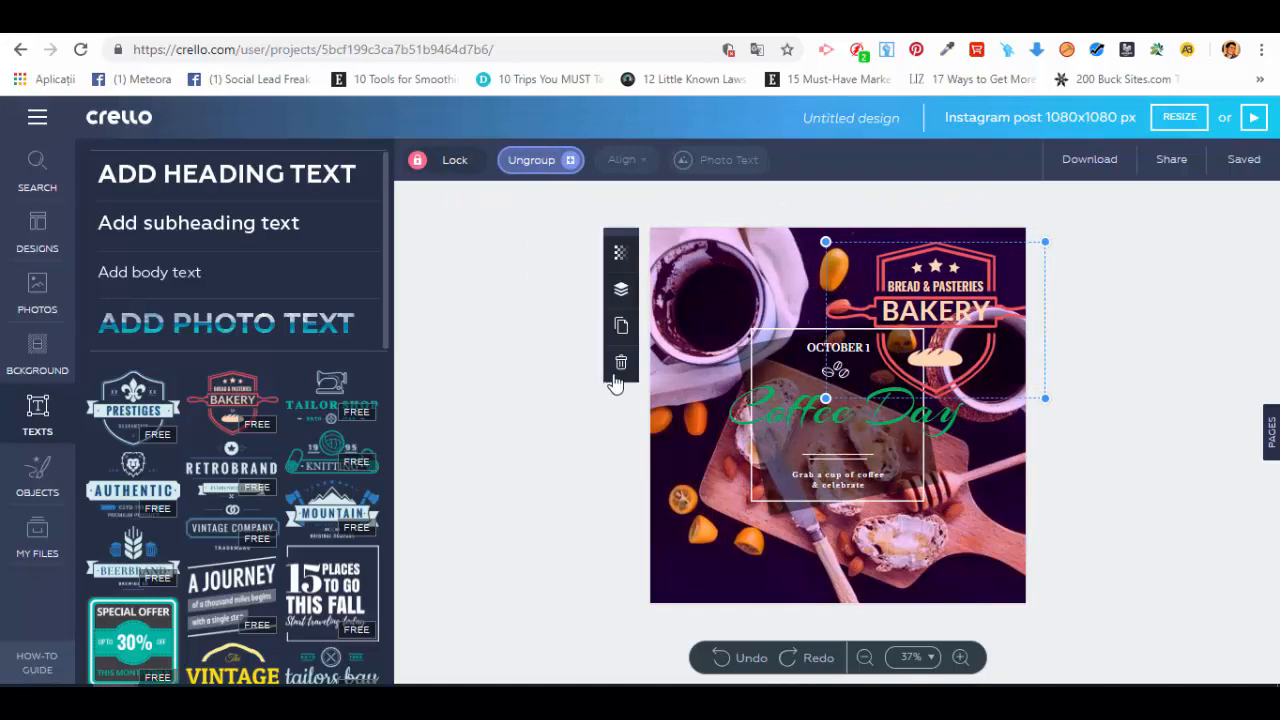
left_click(620, 362)
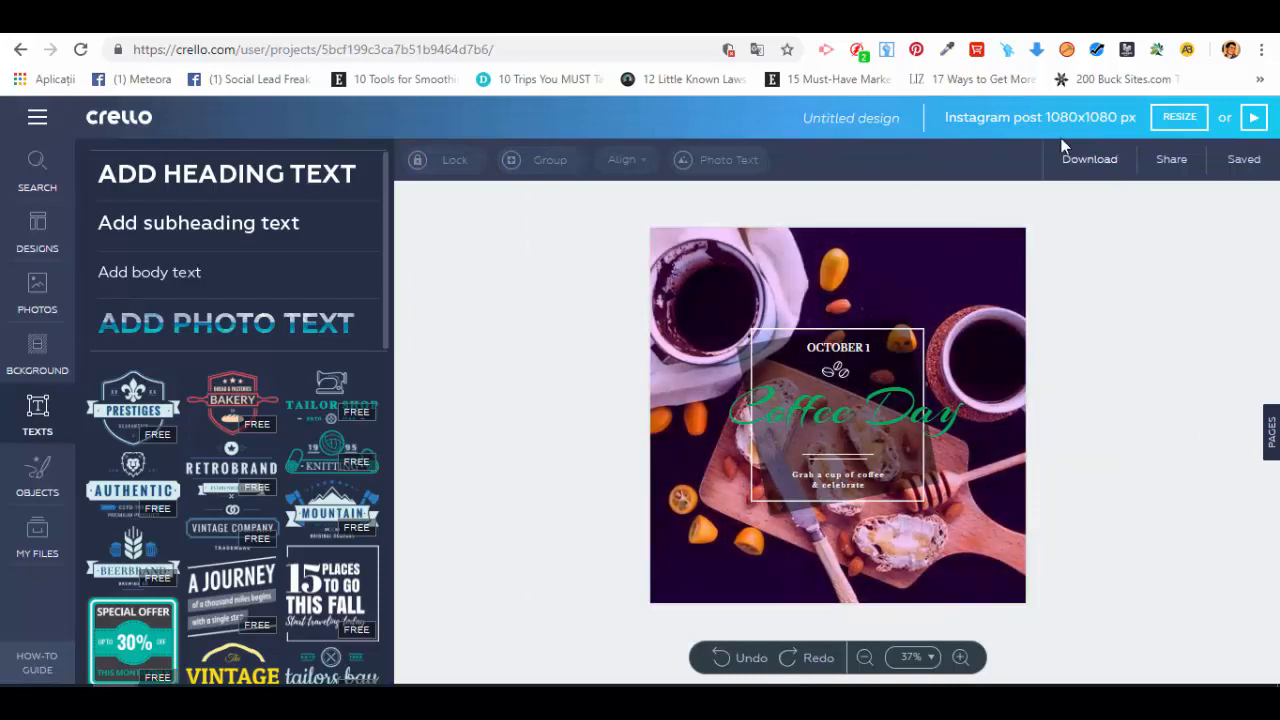
Step: Download the finished design as a PNG Transparent file
left_click(1103, 172)
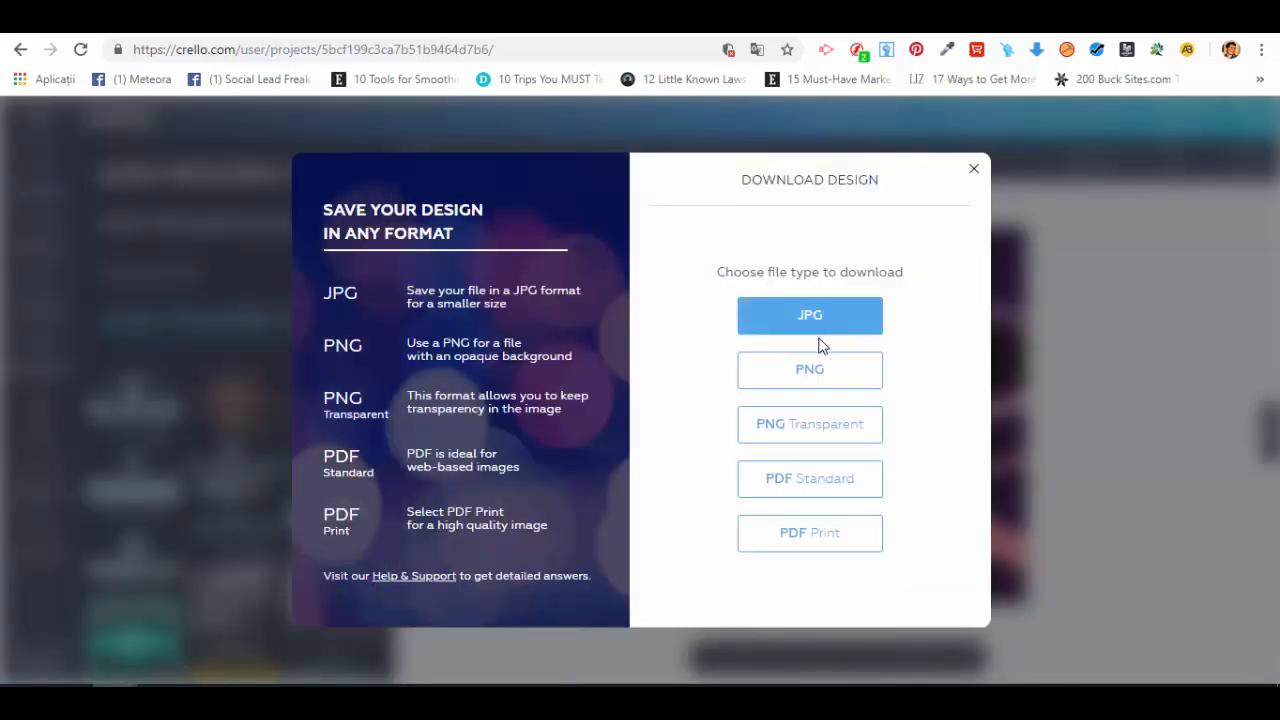
left_click(831, 437)
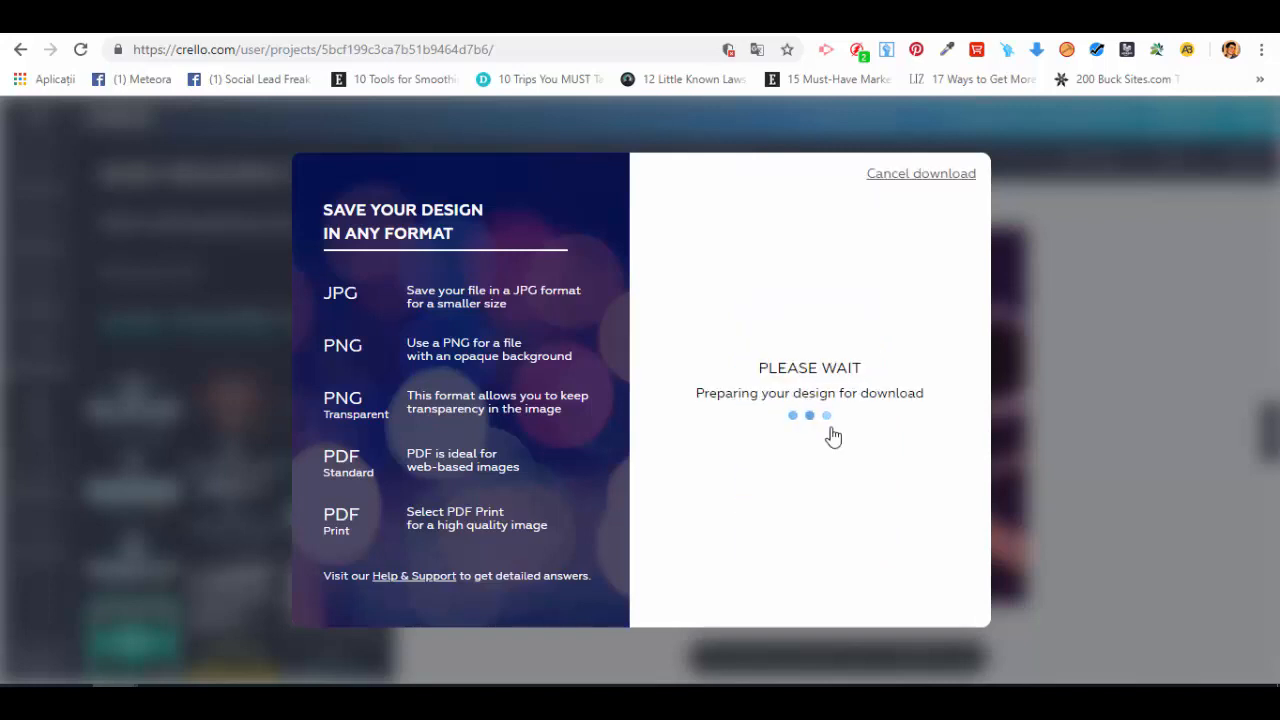